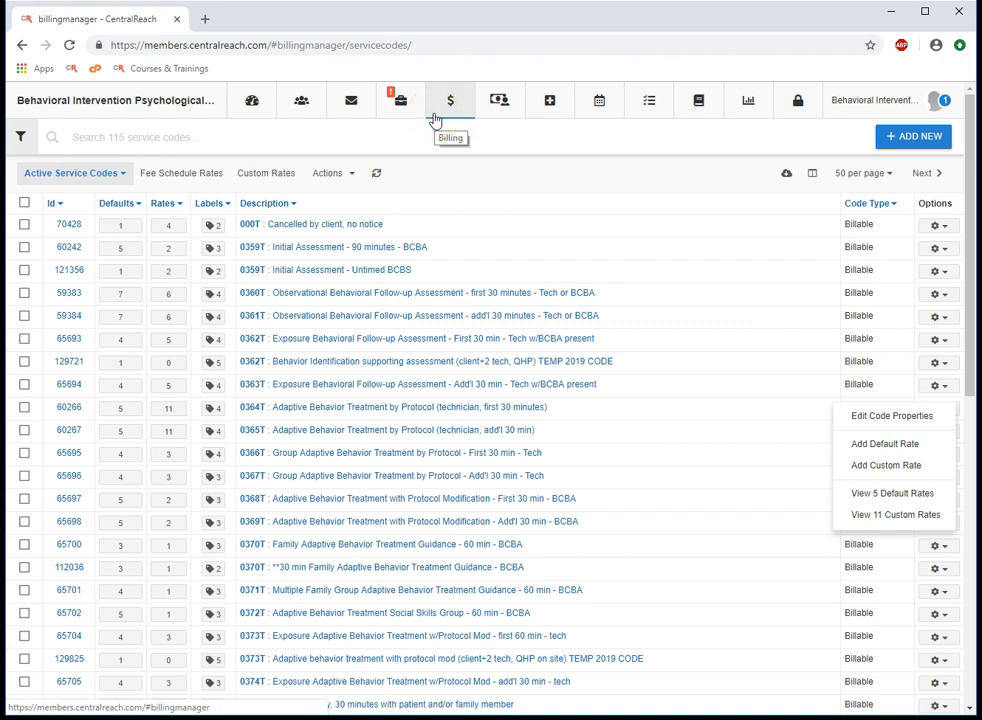
click(435, 120)
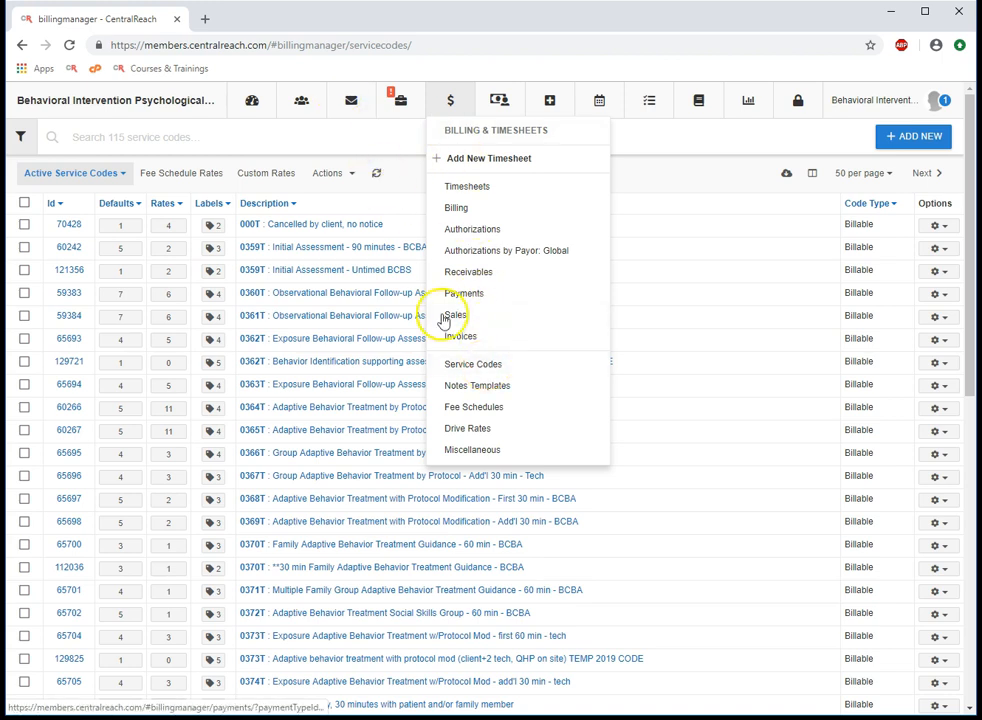
click(400, 195)
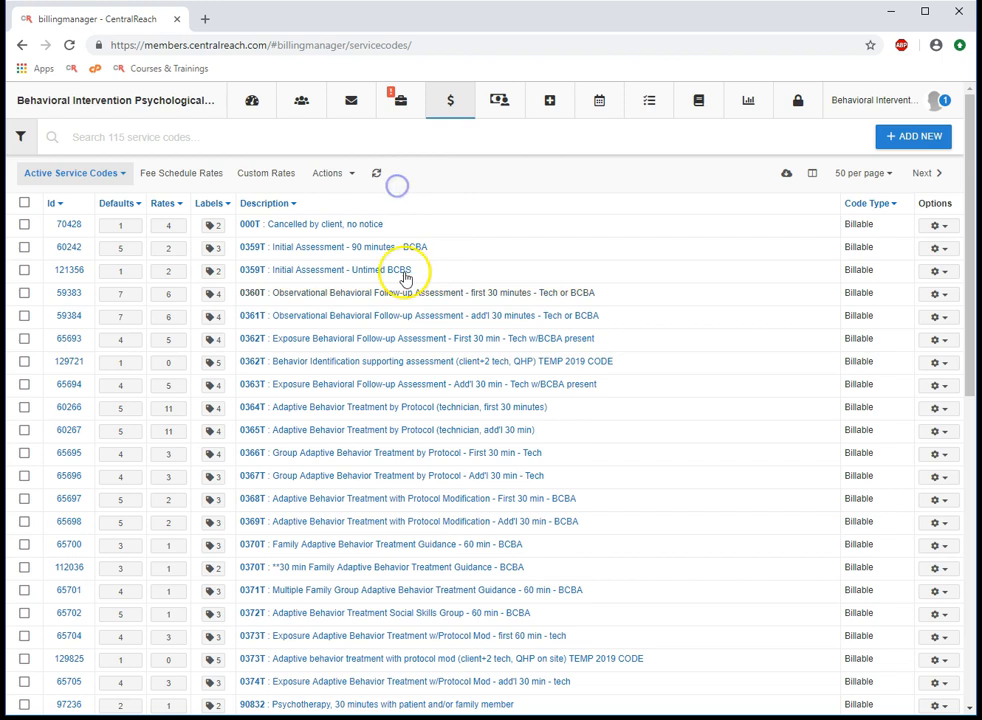
Step: Filter the service codes by the 2019 CPT organization label and close the filter sidebar
click(21, 140)
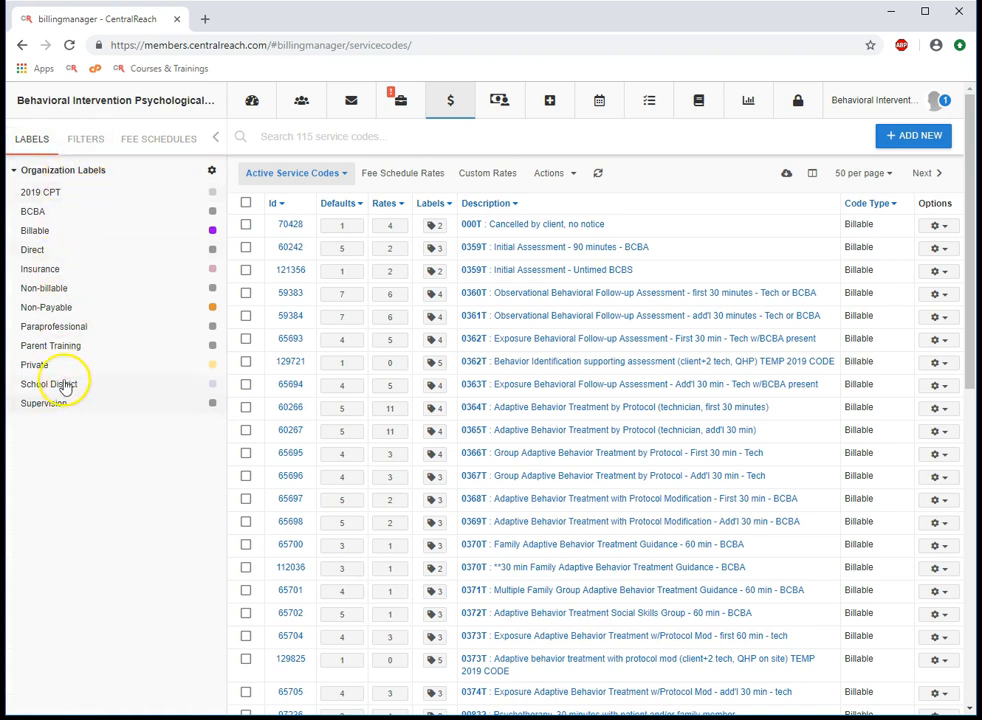
click(52, 197)
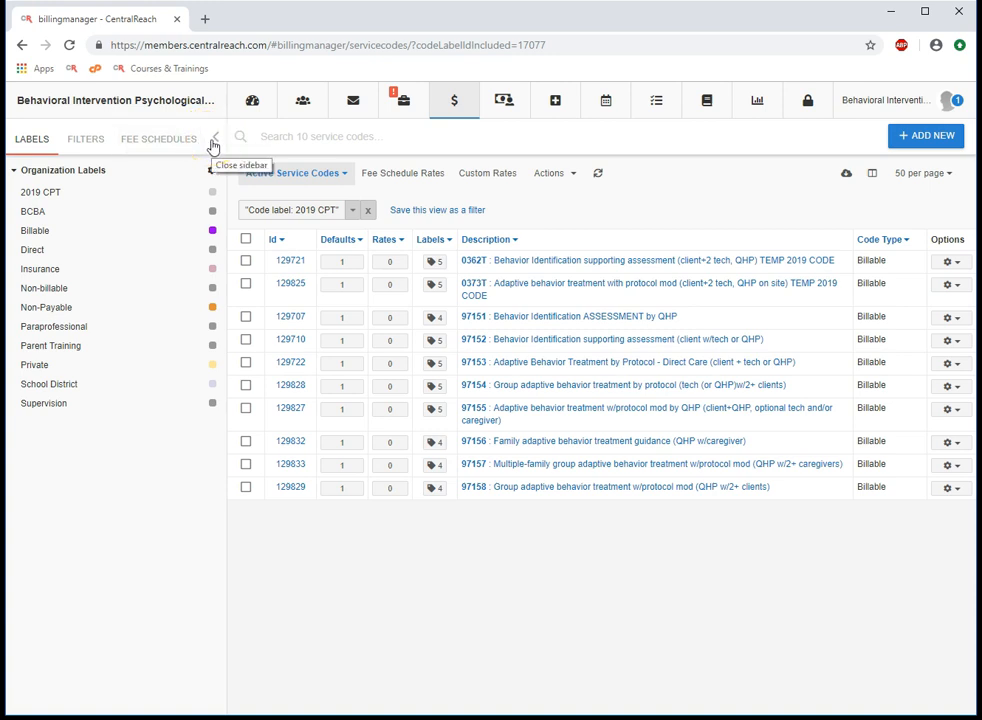
click(213, 145)
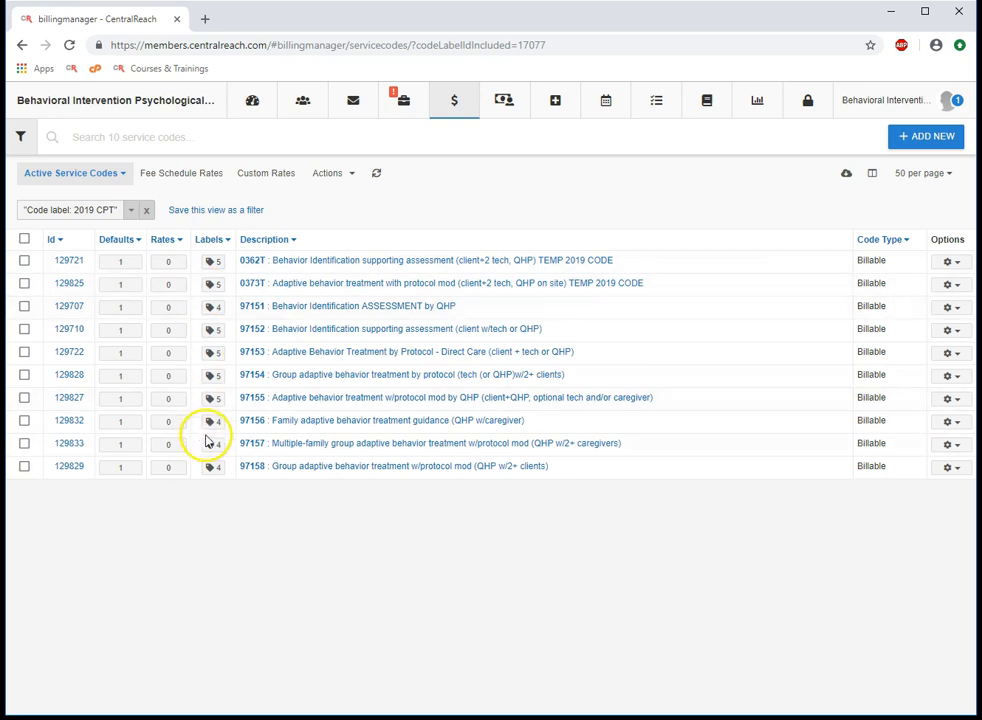
Step: Examine the labels assigned to service code 97153 and close the label list
click(213, 357)
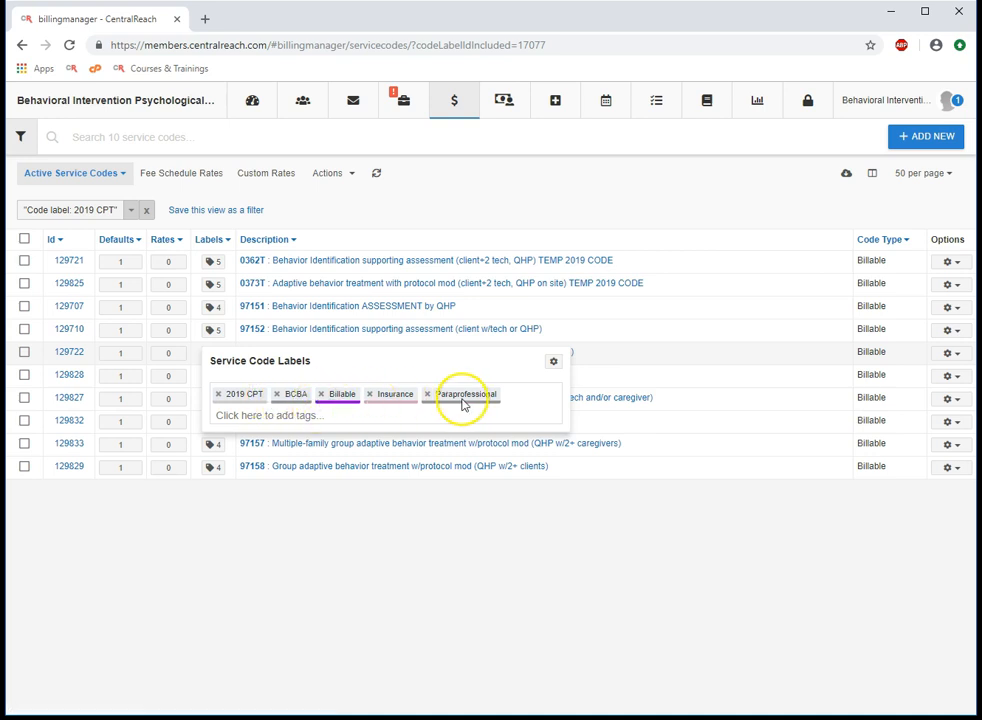
click(480, 588)
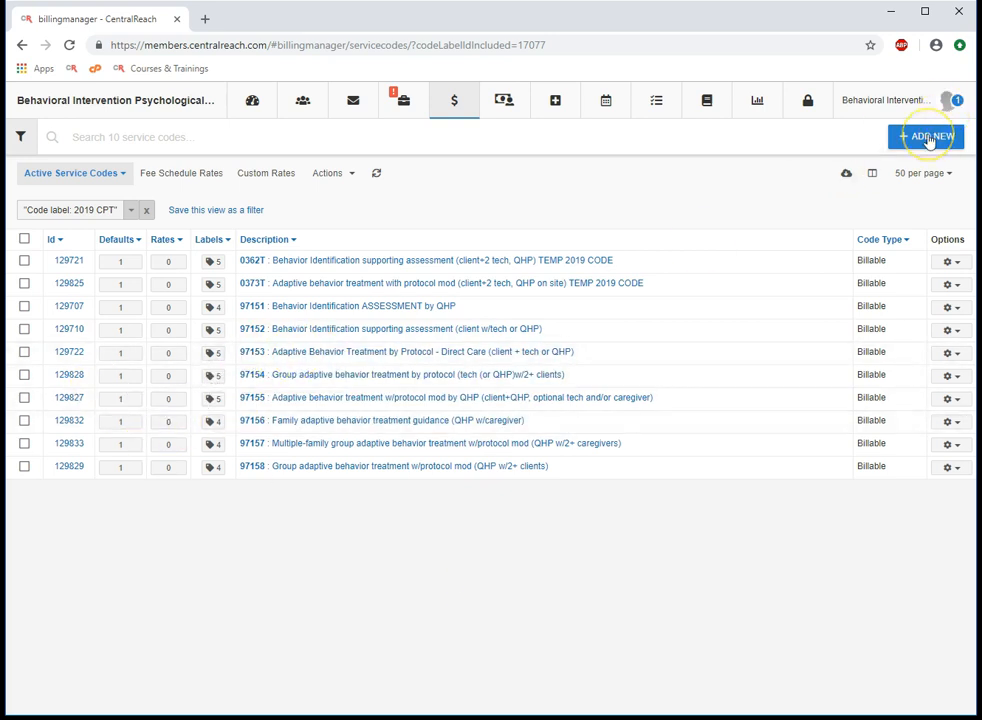
Step: Copy the description text of service code 97153
click(587, 352)
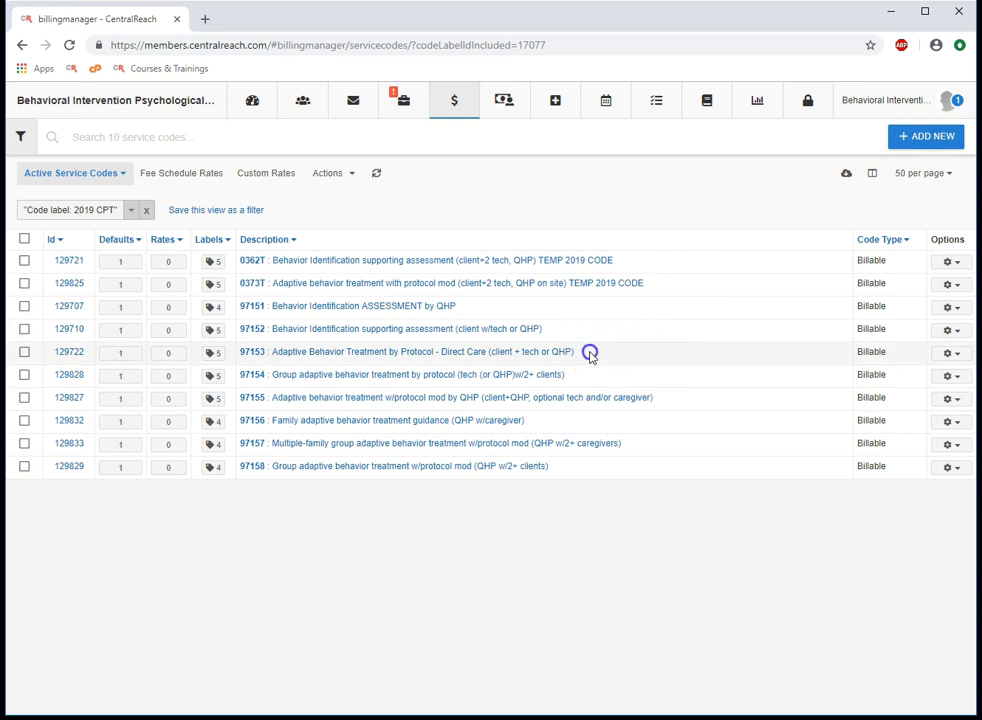
drag(587, 355, 276, 351)
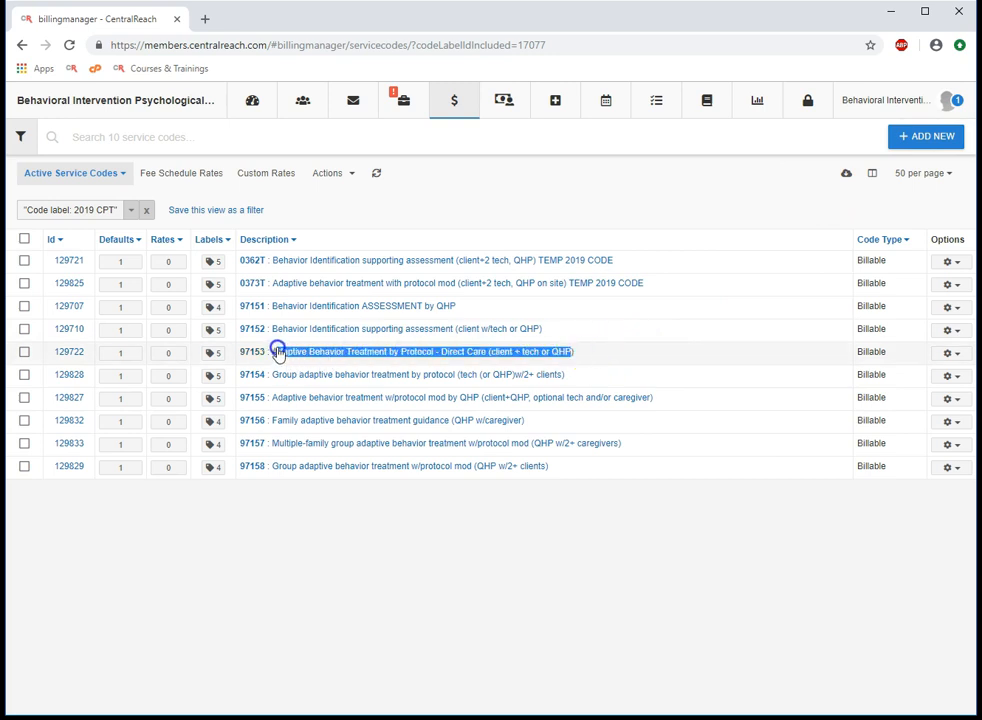
right_click(280, 352)
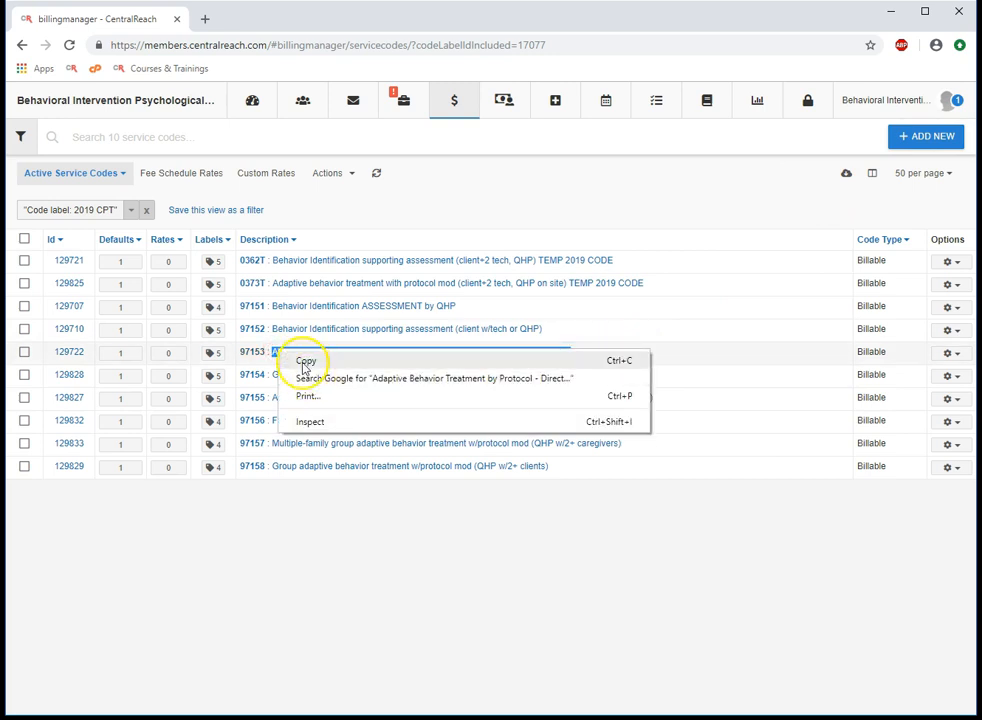
click(303, 362)
Step: Add a new service code with code 97153 and paste the copied text as its description
click(918, 137)
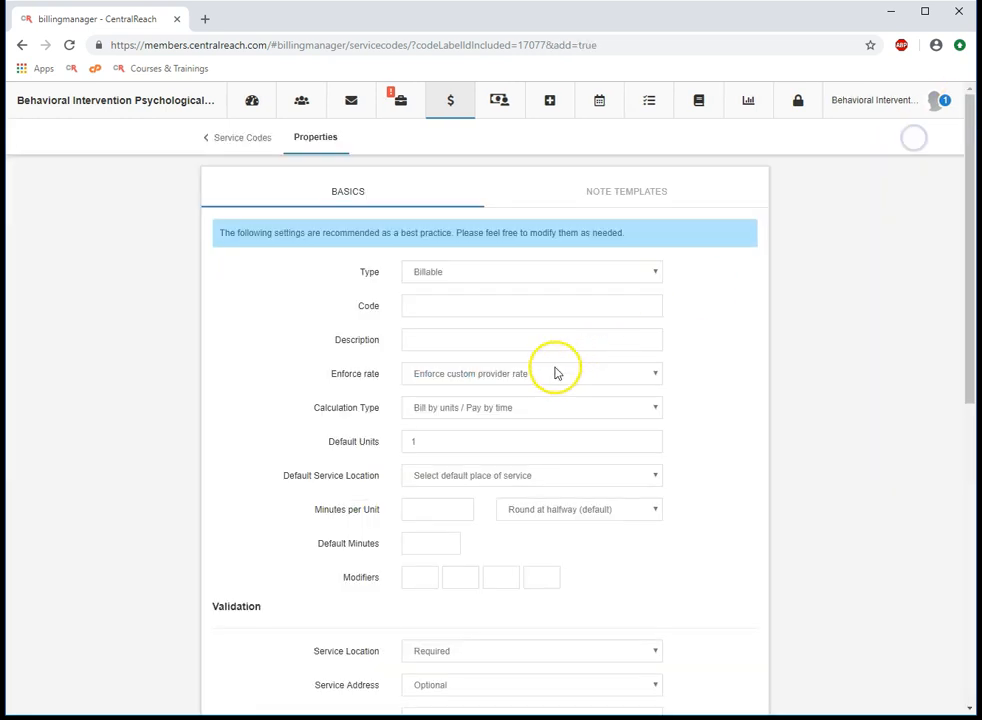
click(437, 306)
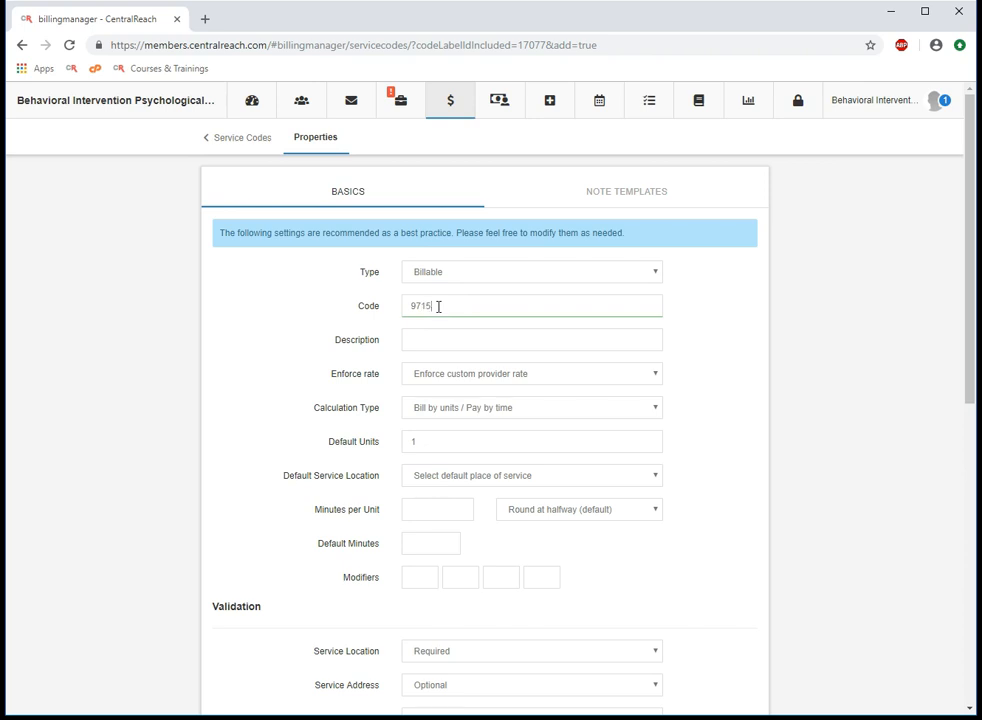
click(449, 337)
right_click(449, 337)
click(500, 455)
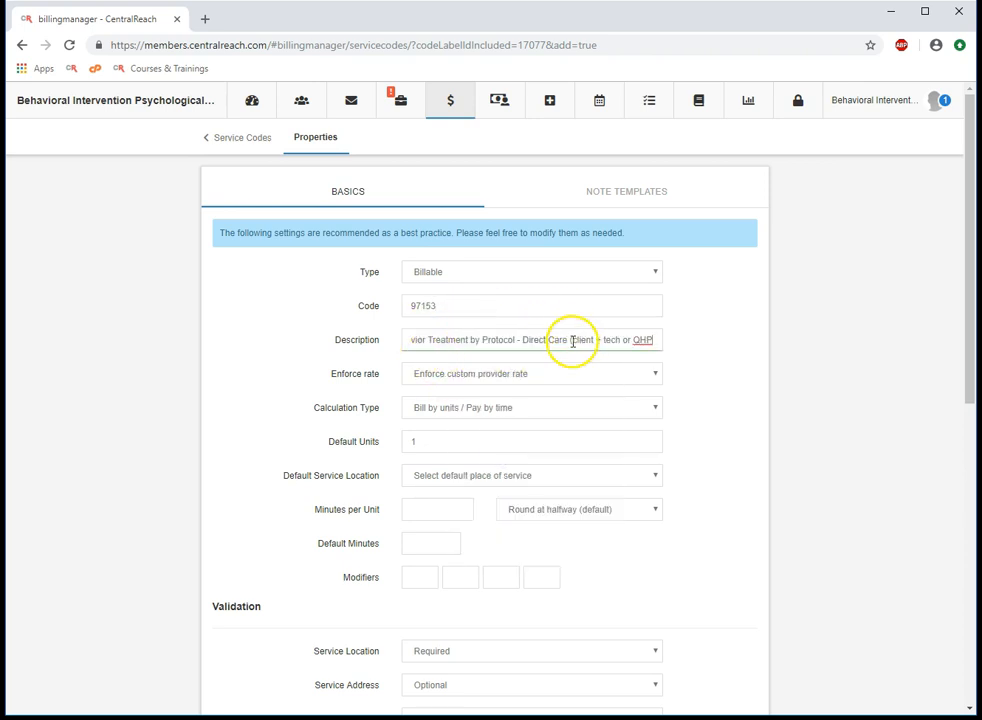
Step: Remove the "(client + tech or QHP" part from the description and prefix the text with "TEST - "
drag(567, 339, 787, 313)
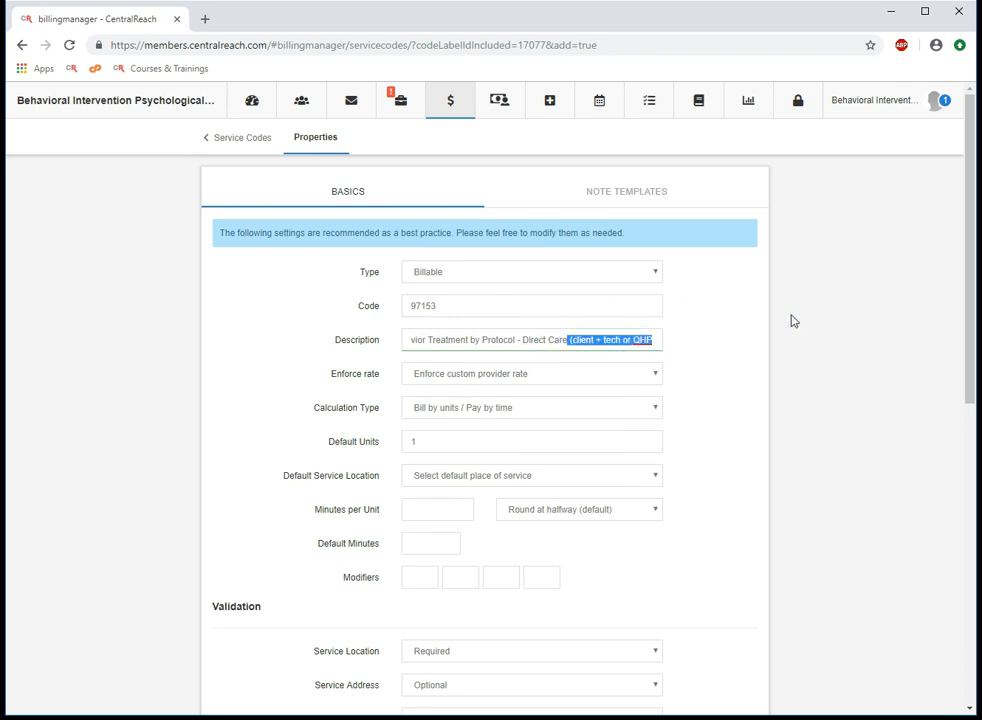
key(BackSpace)
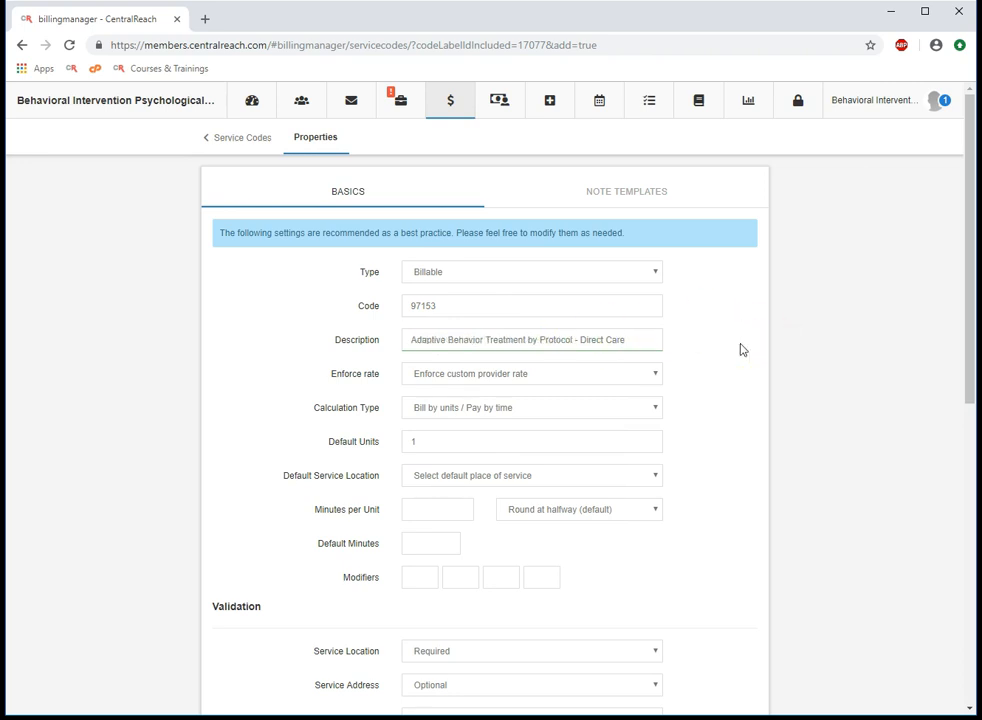
text(TEST)
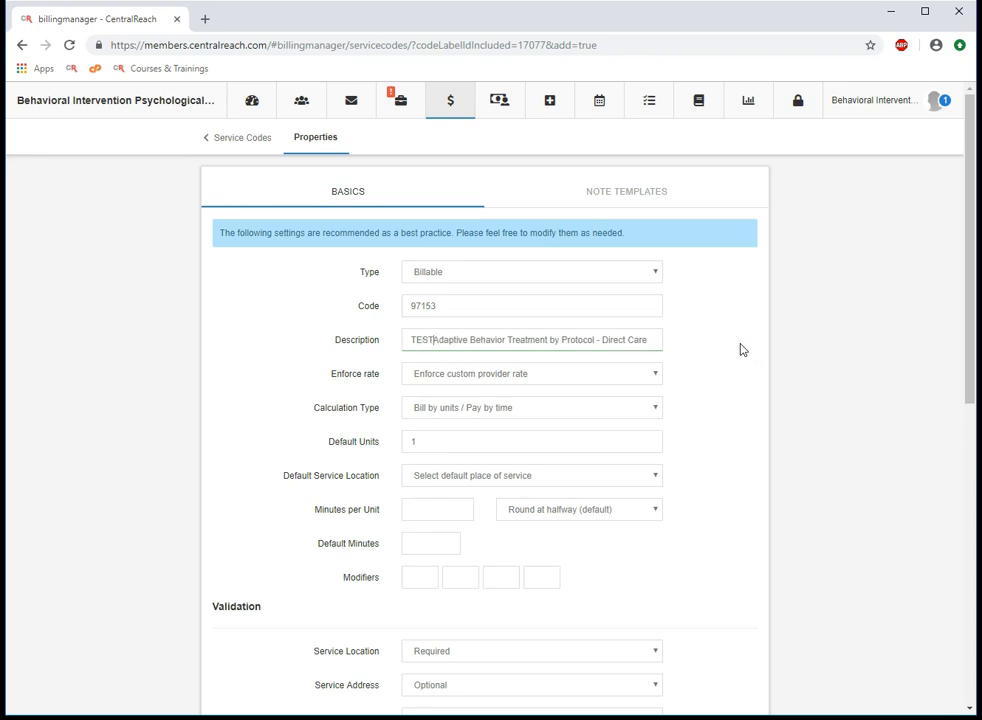
text( -)
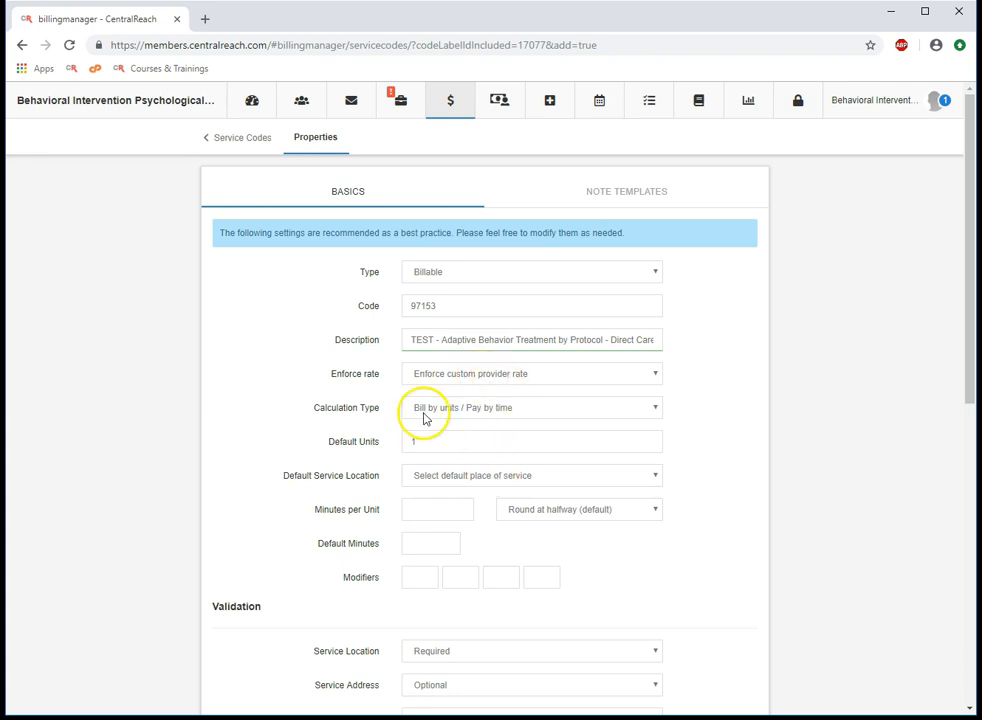
Step: Set the minutes per unit to 15 and the default minutes to 120, leaving the default service location unselected
click(462, 480)
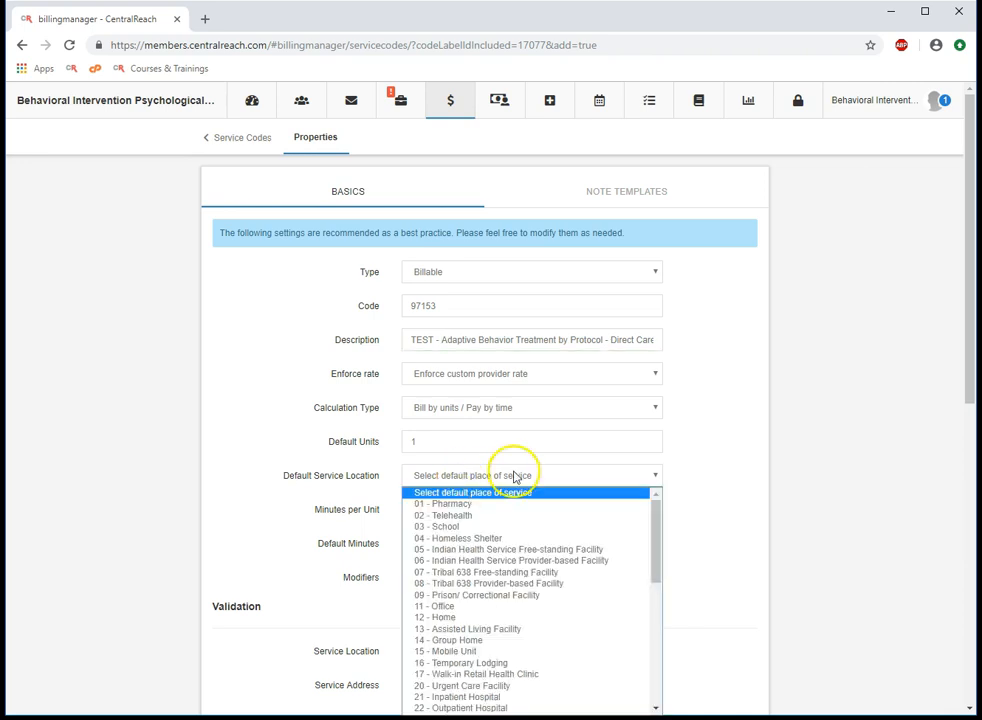
click(713, 462)
click(428, 503)
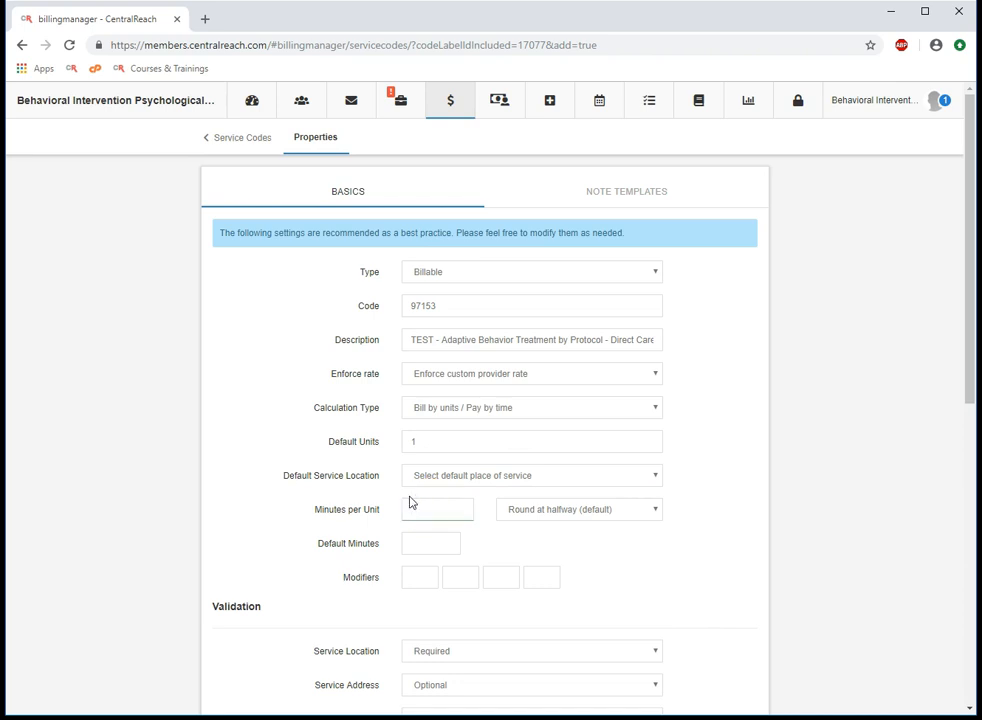
click(447, 544)
double_click(445, 544)
text(120)
click(406, 578)
Step: Set the Procedure Info validation to Not Needed, leaving Service Address as Optional
scroll(491, 605, down, 2)
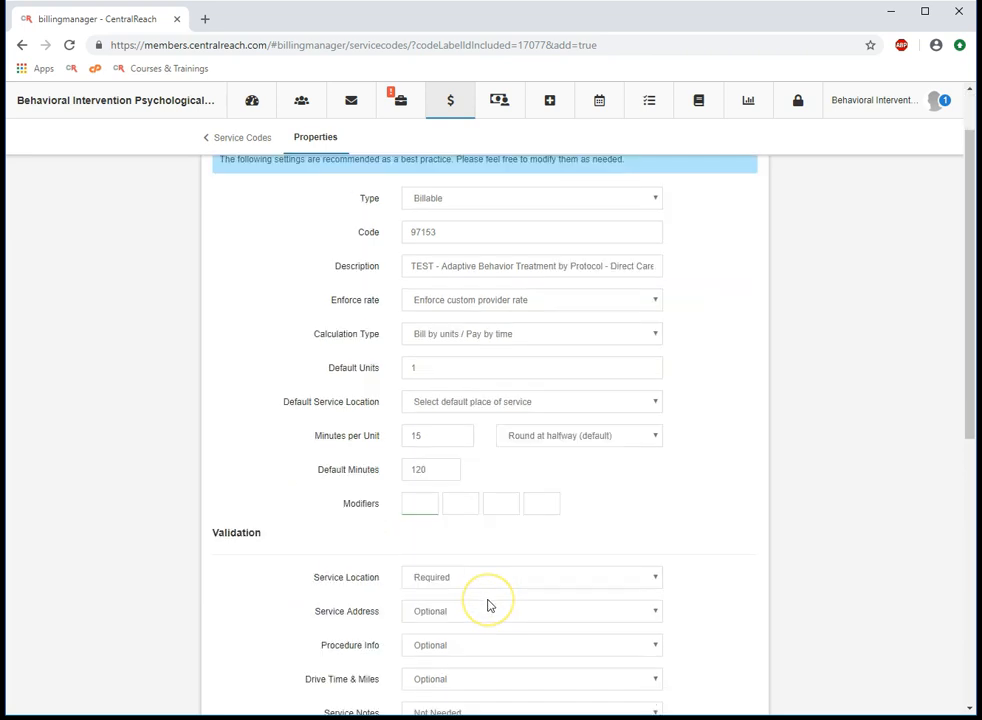
scroll(495, 600, down, 1)
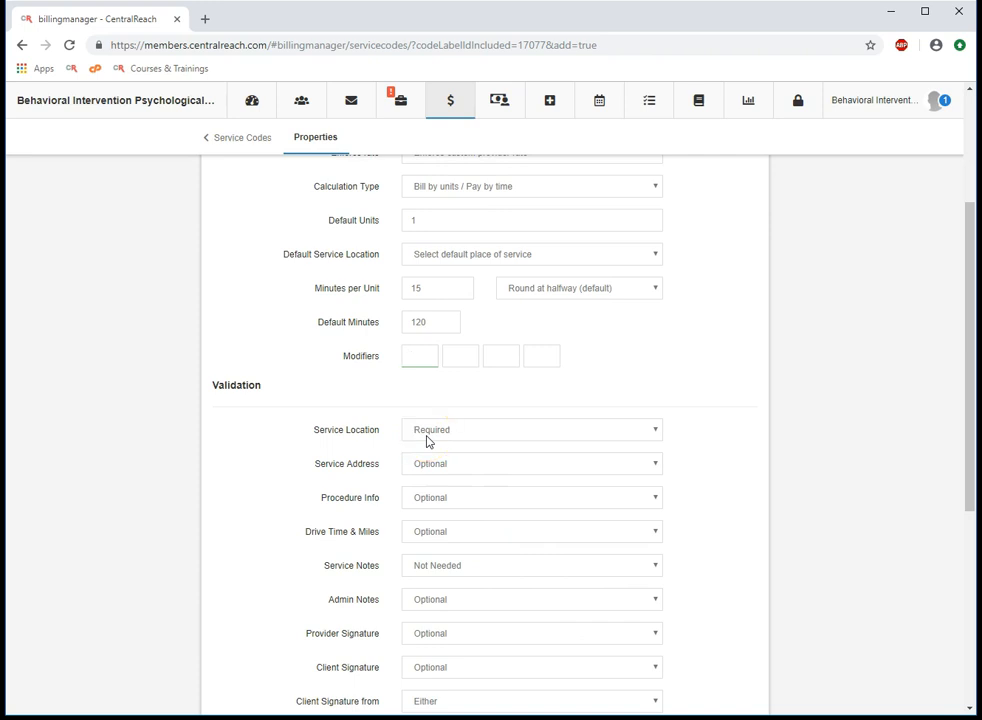
click(445, 466)
click(680, 463)
click(433, 503)
click(435, 514)
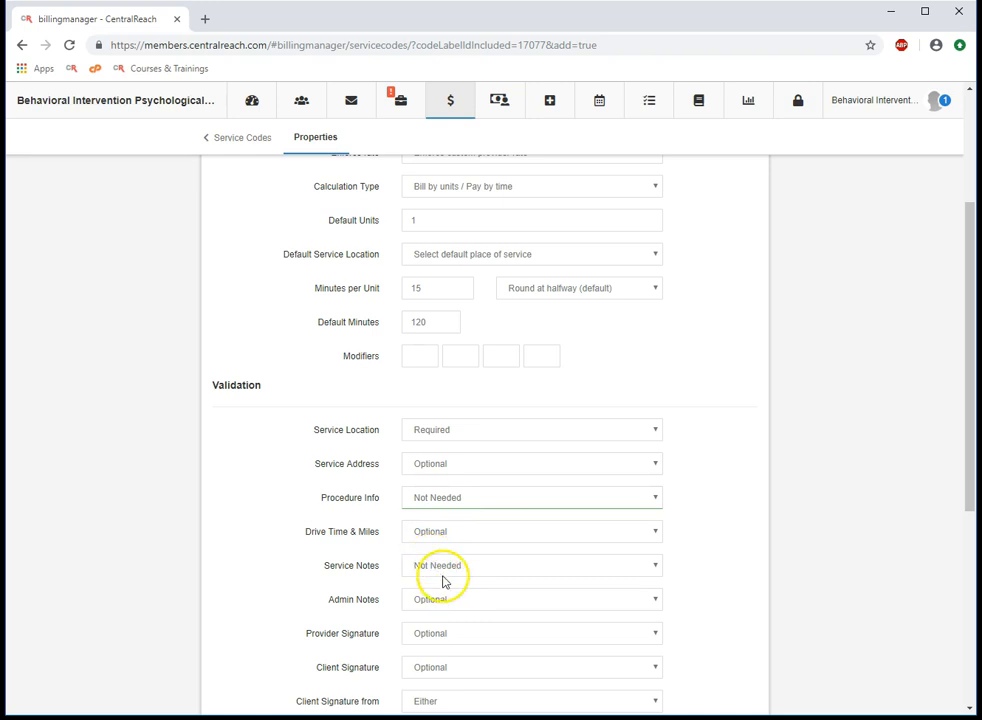
Step: Set the Provider Signature and Client Signature validations to Not Needed
scroll(444, 580, down, 2)
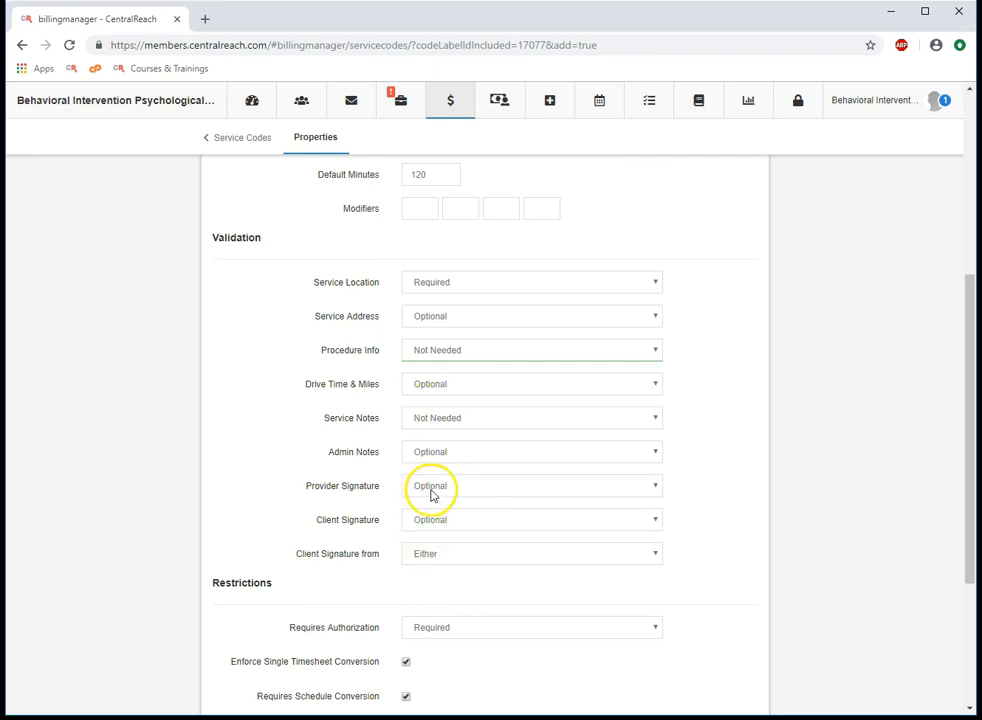
click(431, 494)
click(444, 503)
click(441, 519)
click(441, 532)
Step: Check the restrictions and the remaining properties of the new service code, and save it
scroll(458, 558, down, 1)
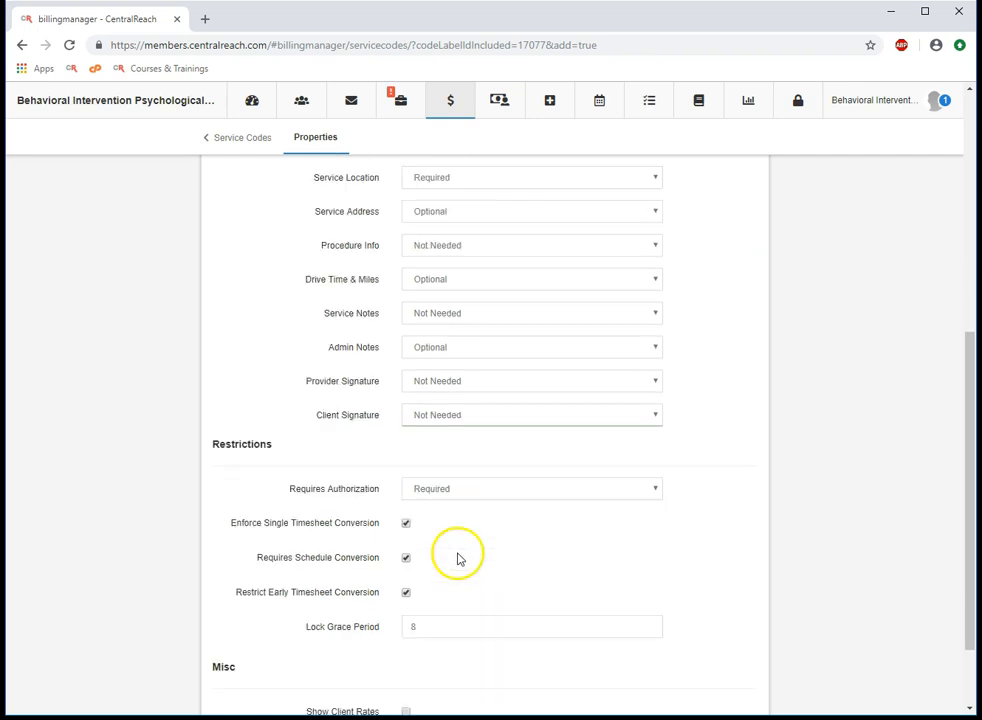
scroll(458, 558, down, 1)
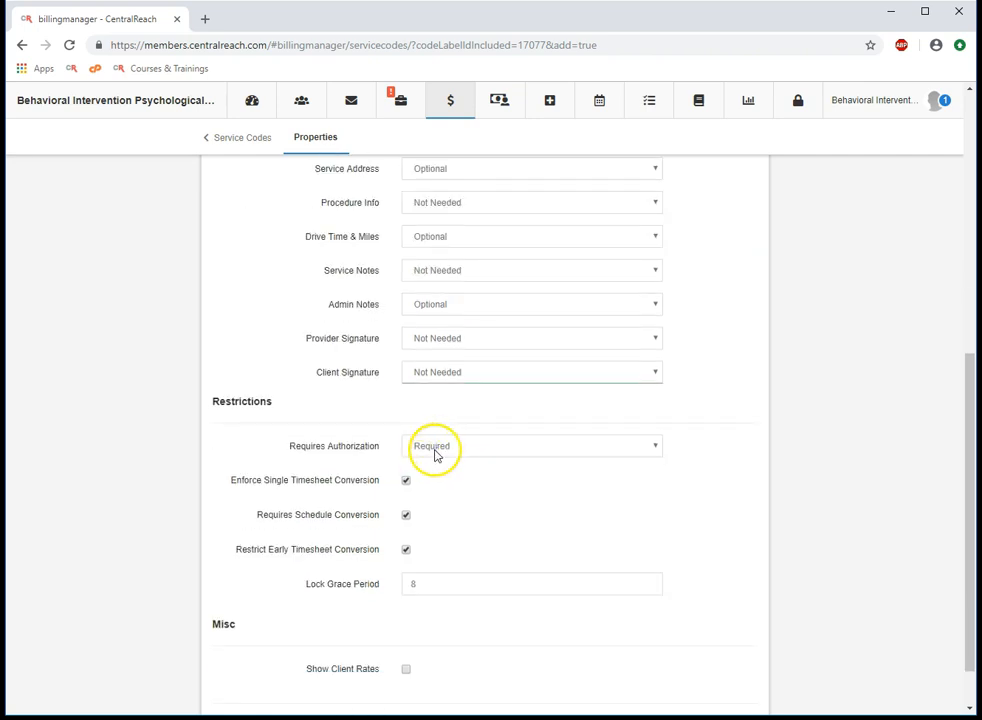
click(410, 551)
scroll(420, 582, down, 1)
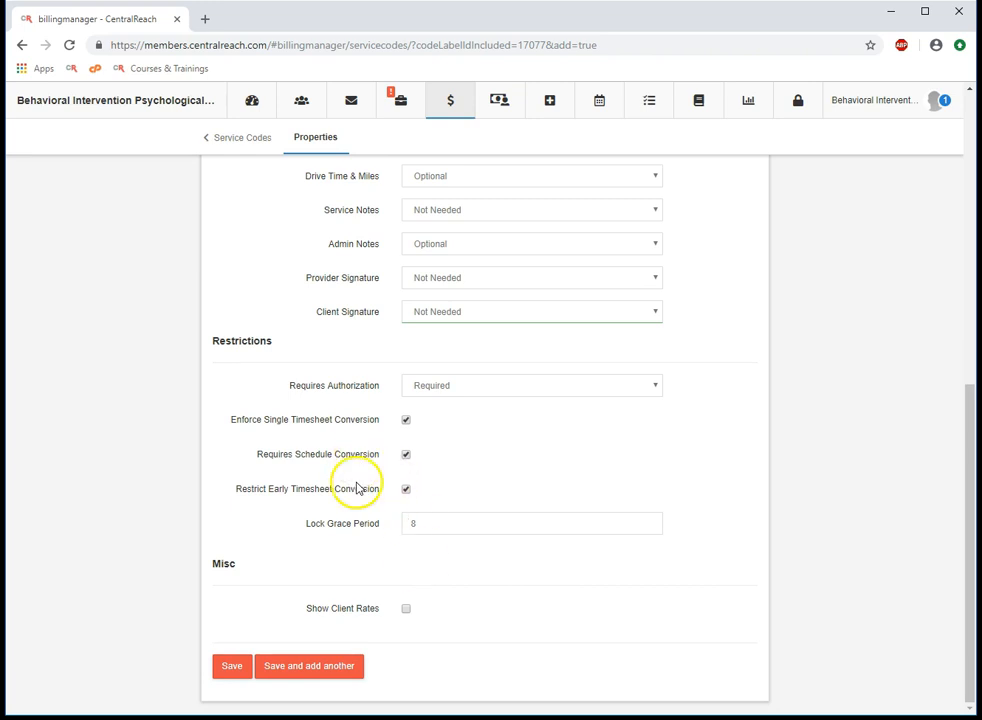
scroll(550, 400, up, 1)
scroll(550, 390, up, 6)
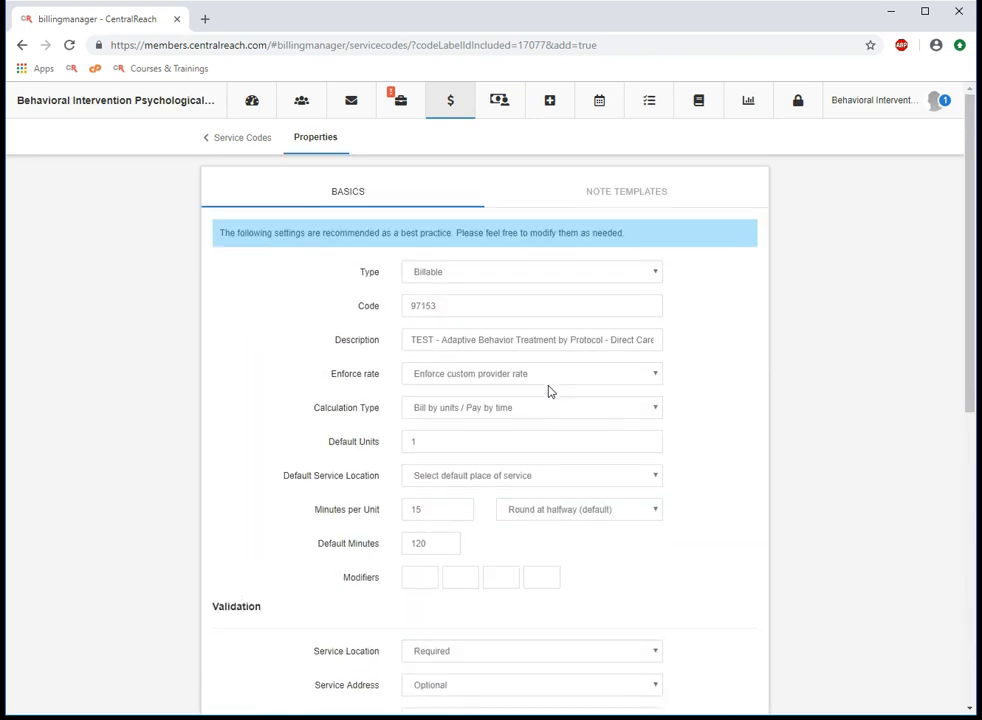
scroll(436, 375, down, 6)
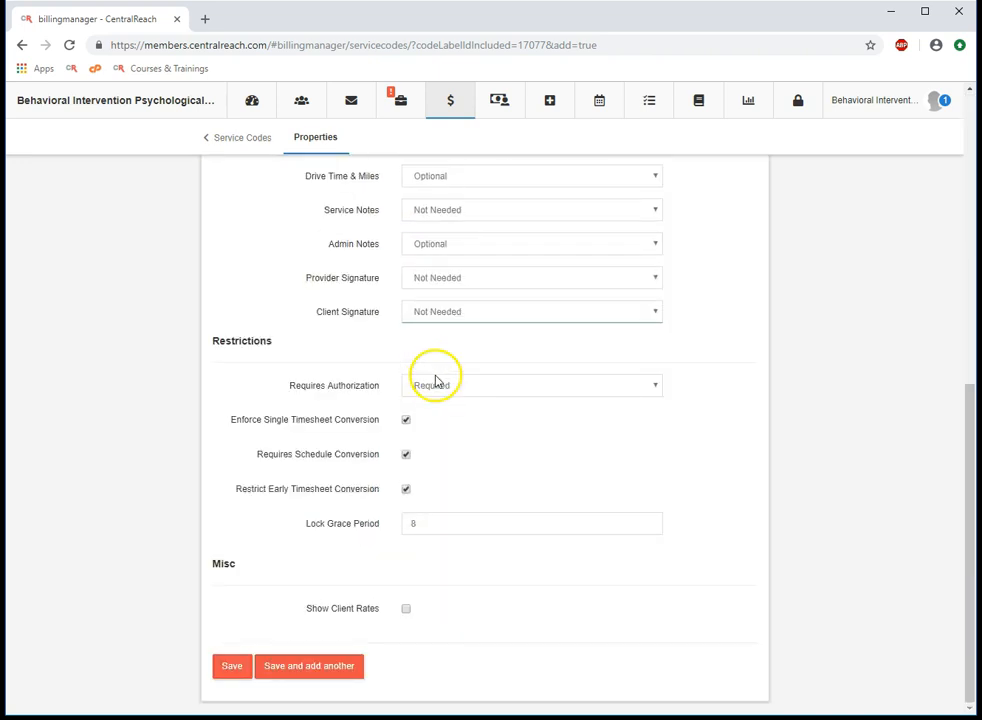
click(229, 665)
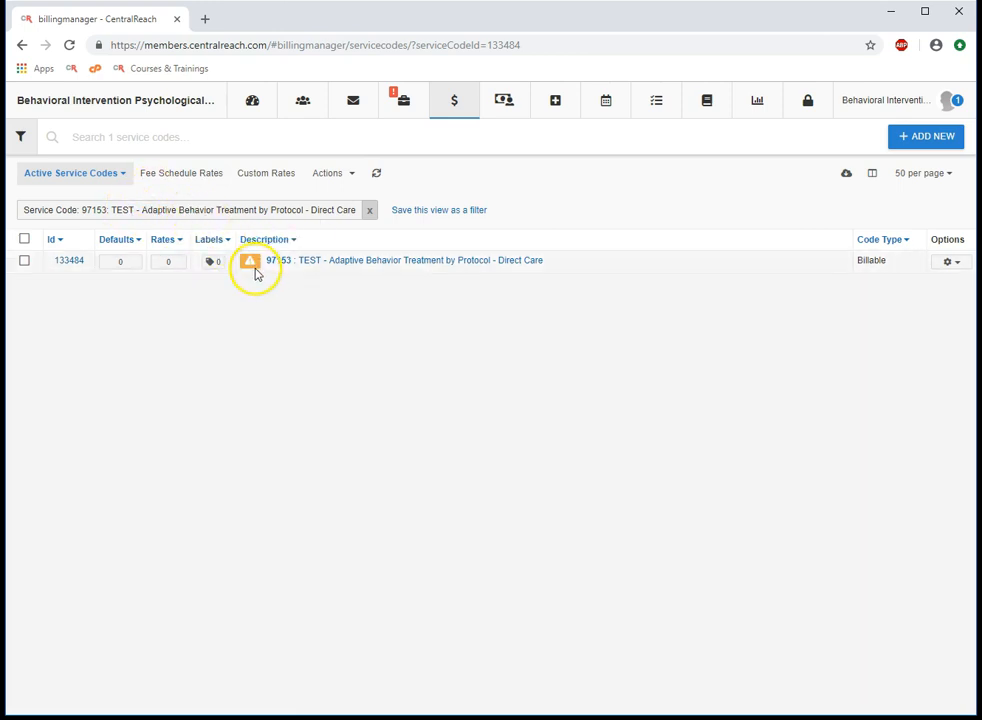
Step: Clear the service code filter and locate the new TEST code 97153 in the full list
mouse_move(252, 266)
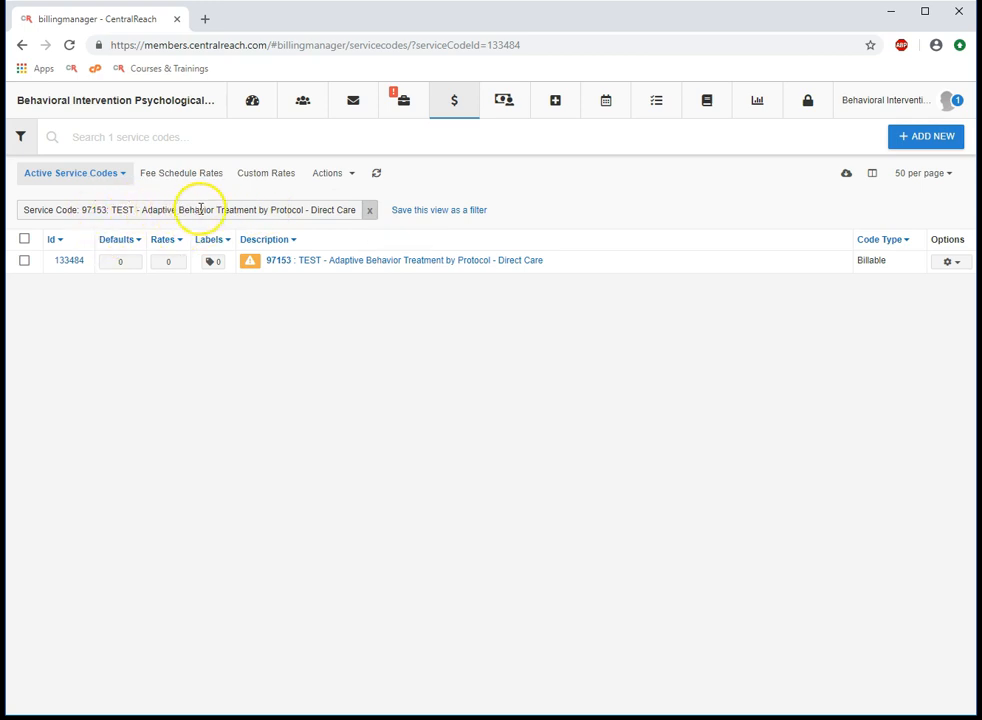
click(369, 211)
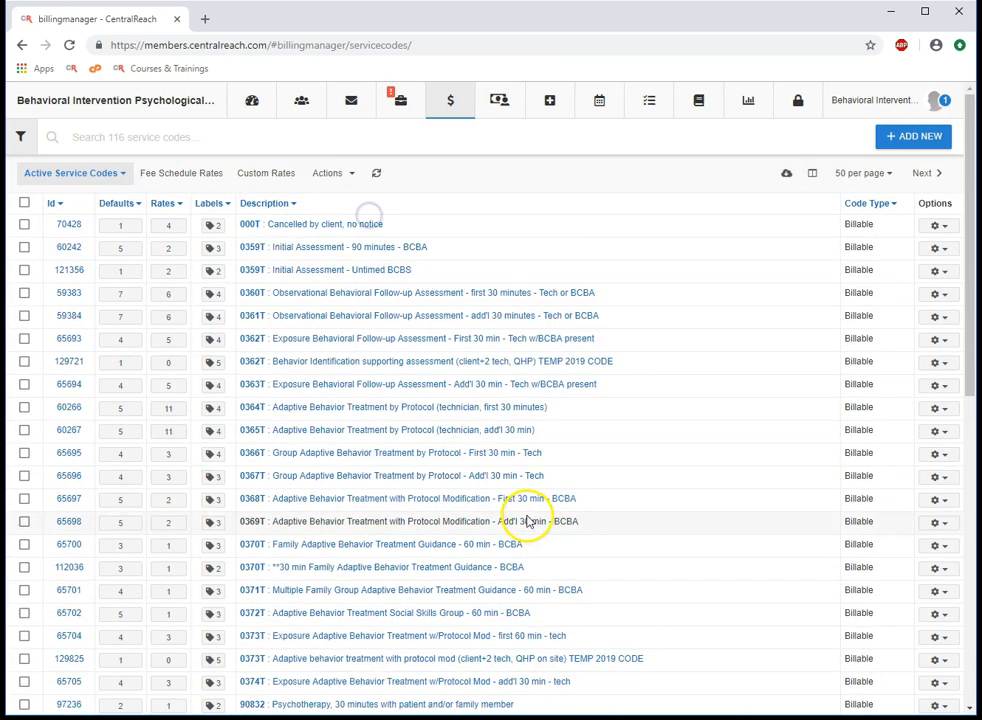
scroll(565, 417, down, 3)
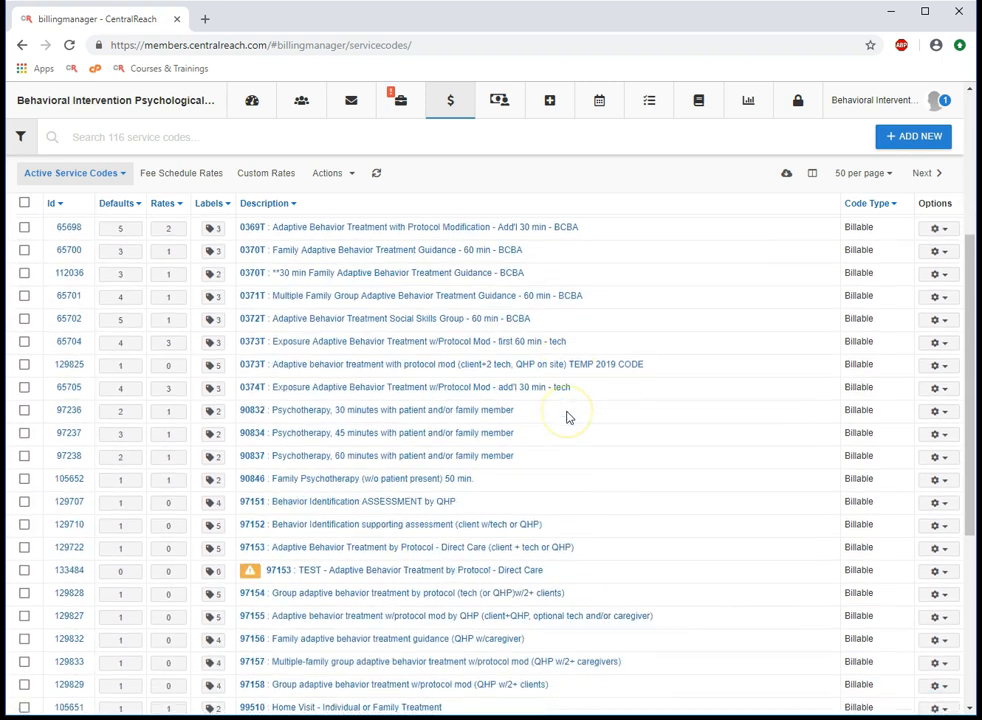
scroll(490, 465, down, 1)
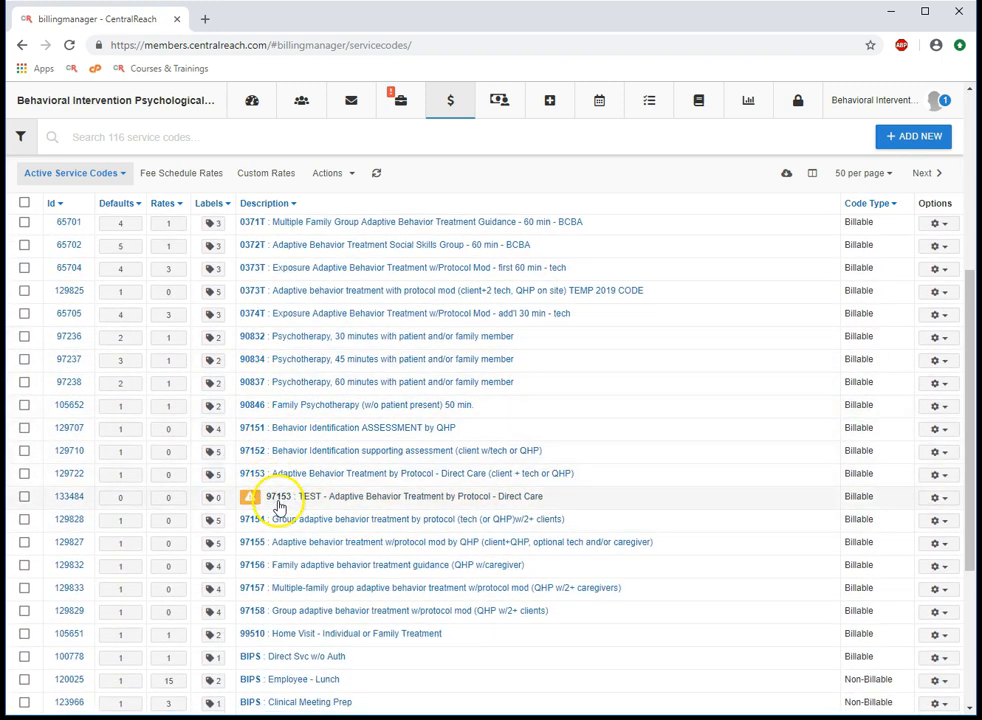
mouse_move(255, 500)
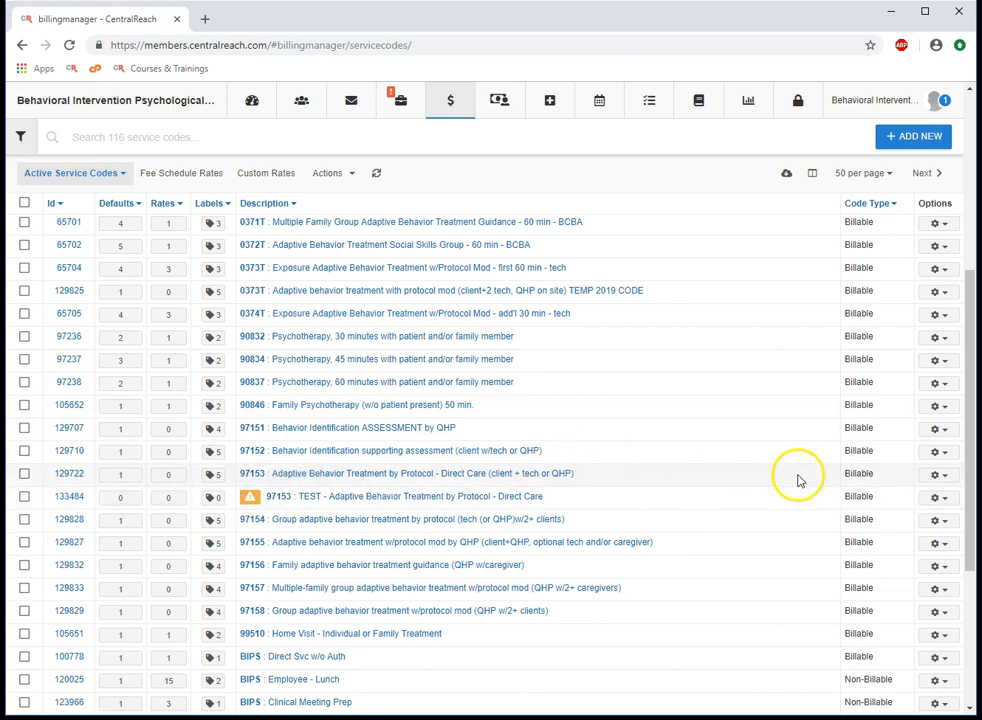
Step: Add a default rate for the Workforce fee schedule to the TEST 97153 code, with rate and agreed rate both 5
click(940, 500)
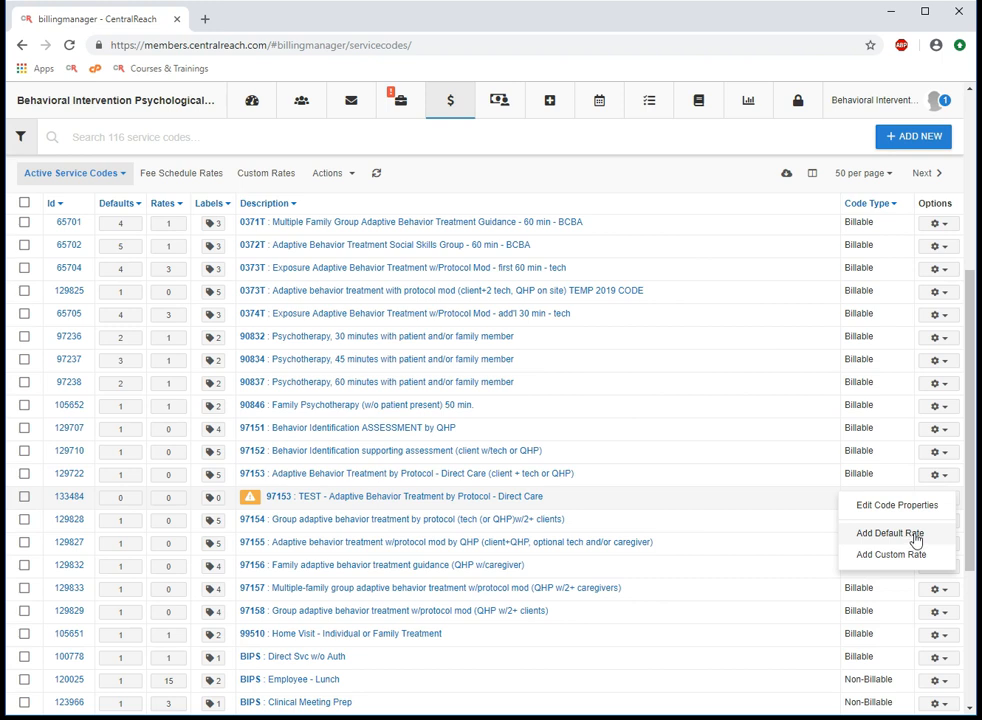
click(915, 538)
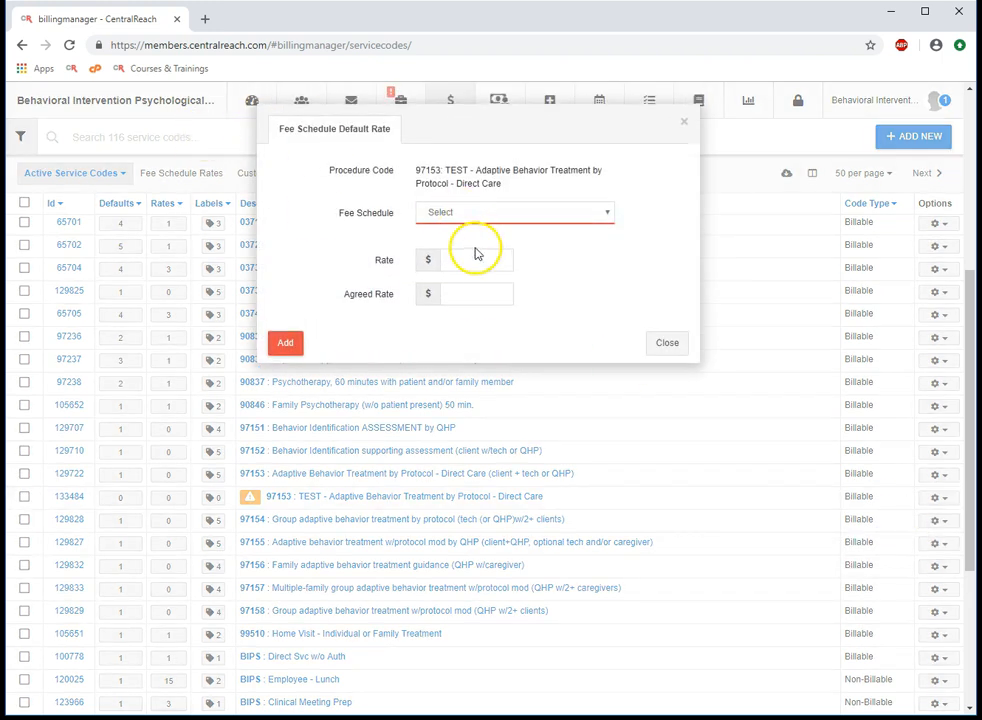
click(475, 212)
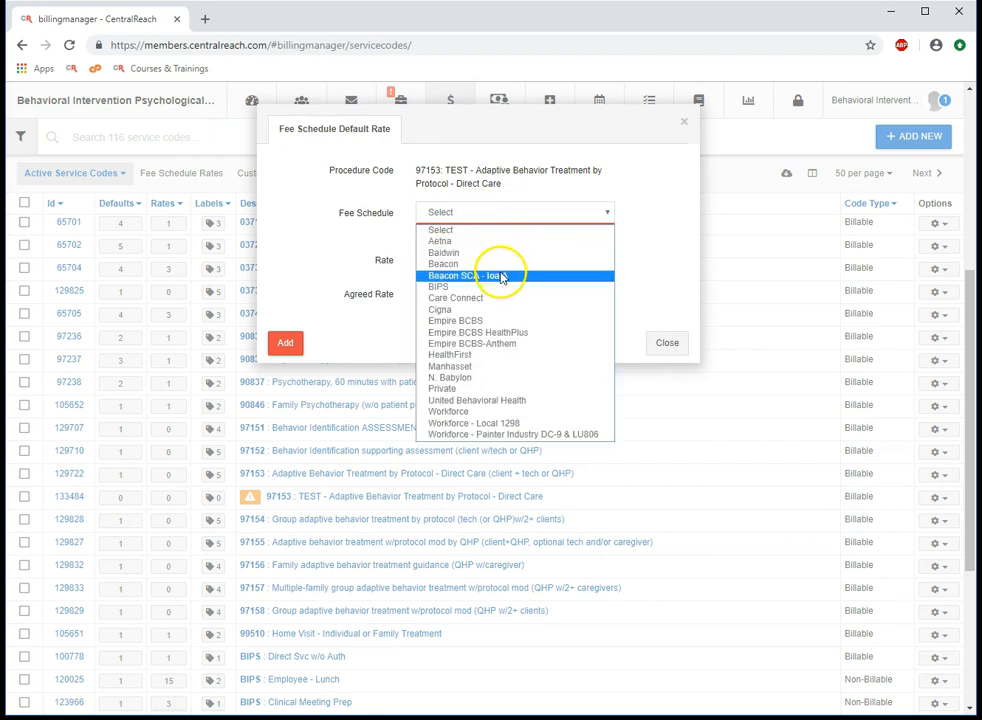
click(512, 412)
click(458, 254)
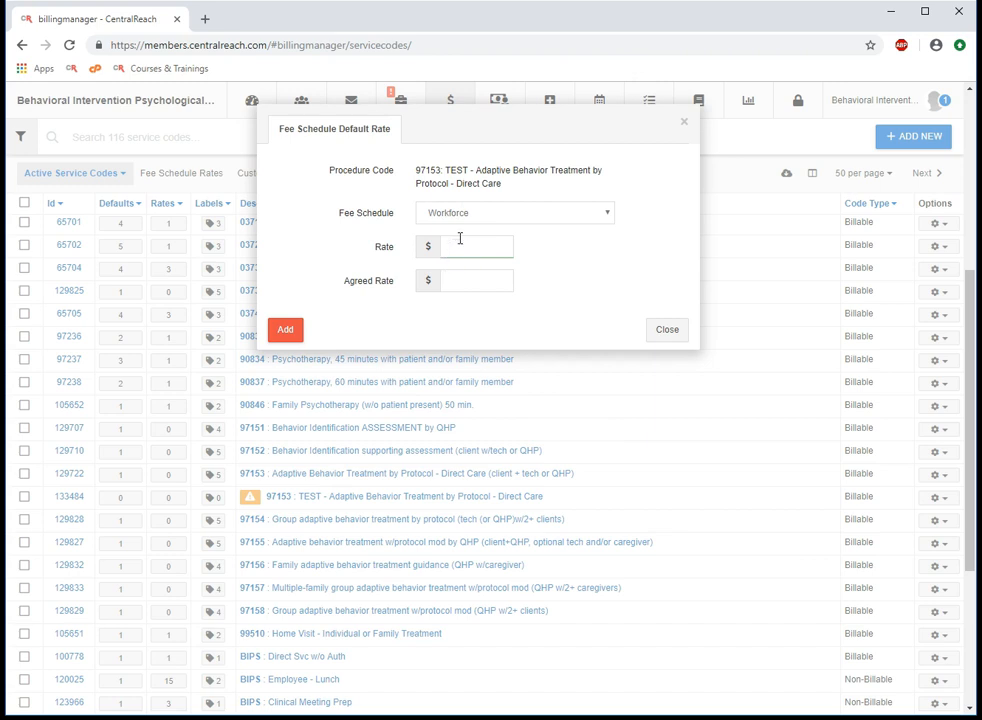
click(486, 284)
click(289, 334)
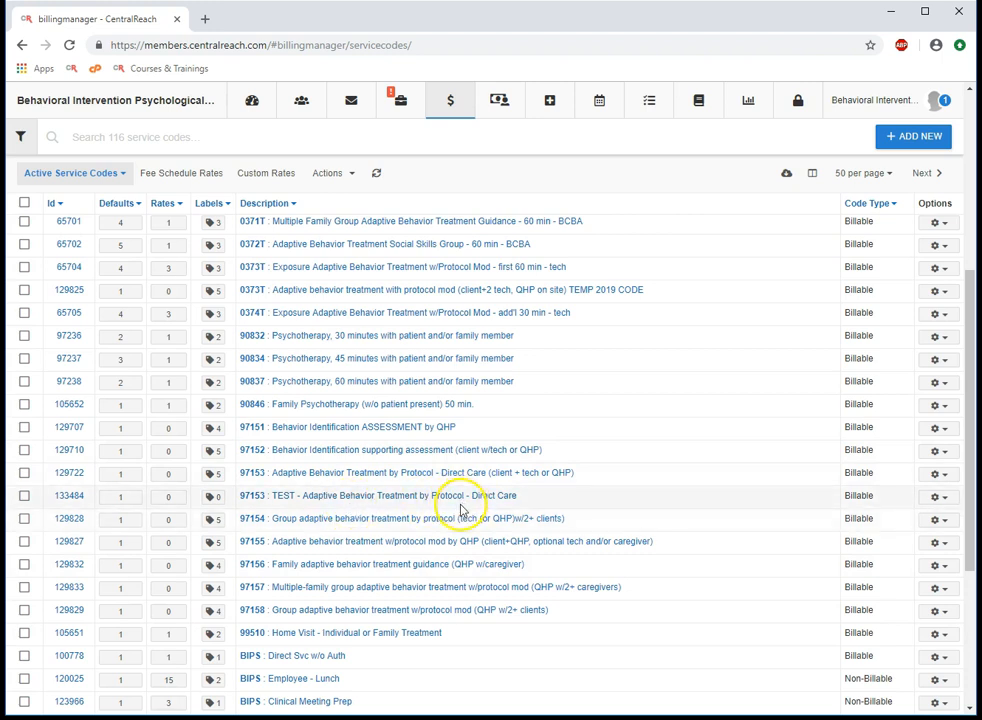
Step: Add a custom rate to the TEST 97153 code for the first employee, with the employee rate set to 2
click(935, 497)
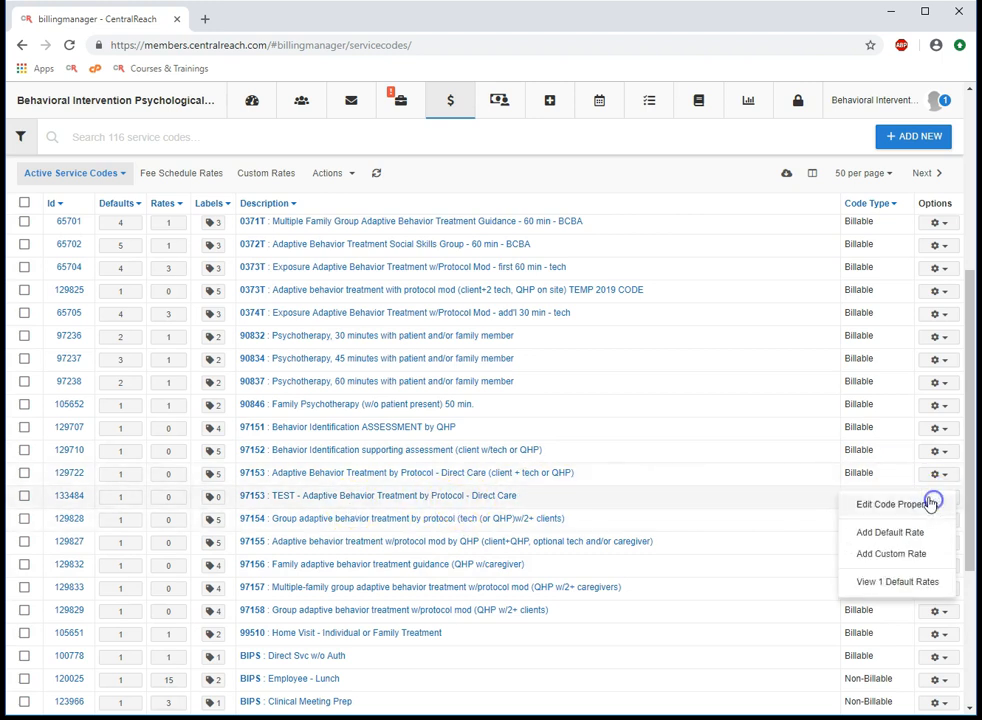
click(895, 553)
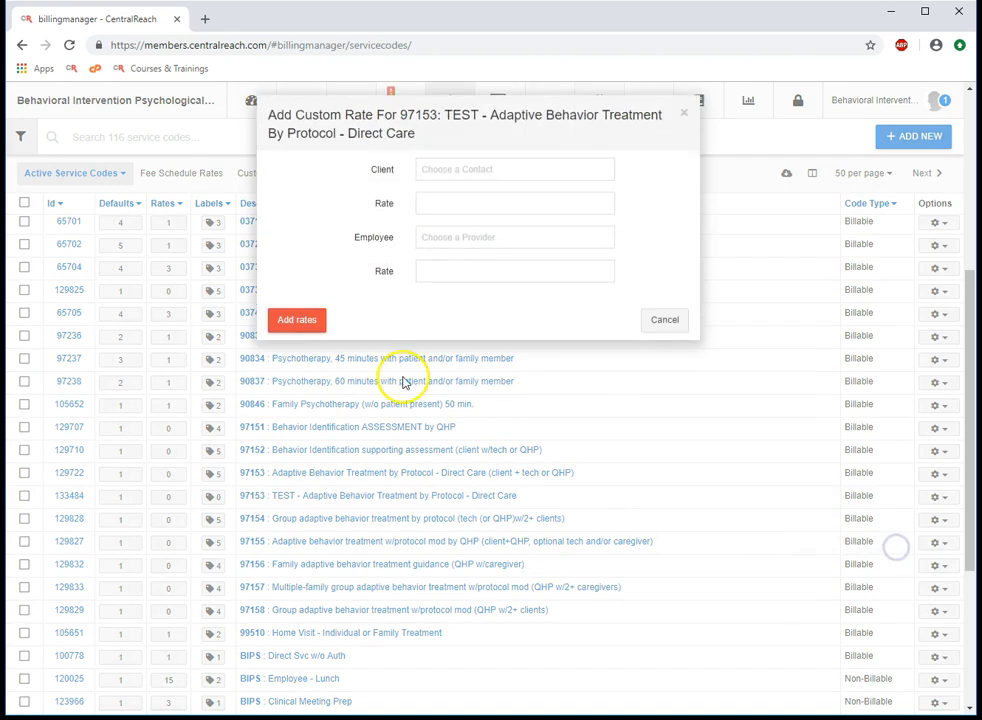
click(466, 242)
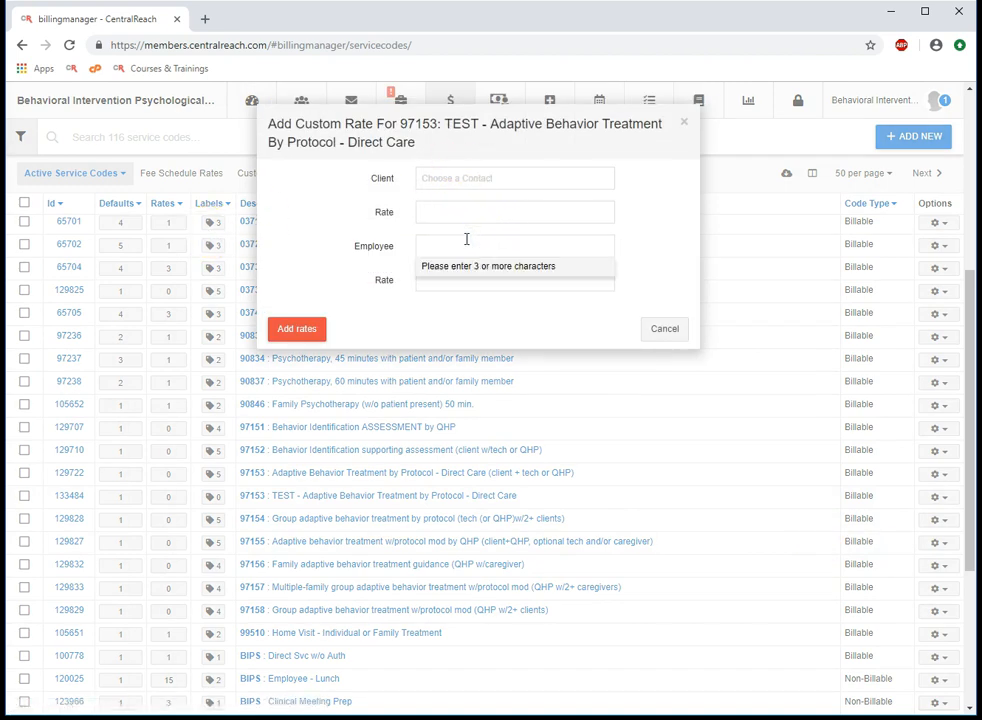
text(Kimb)
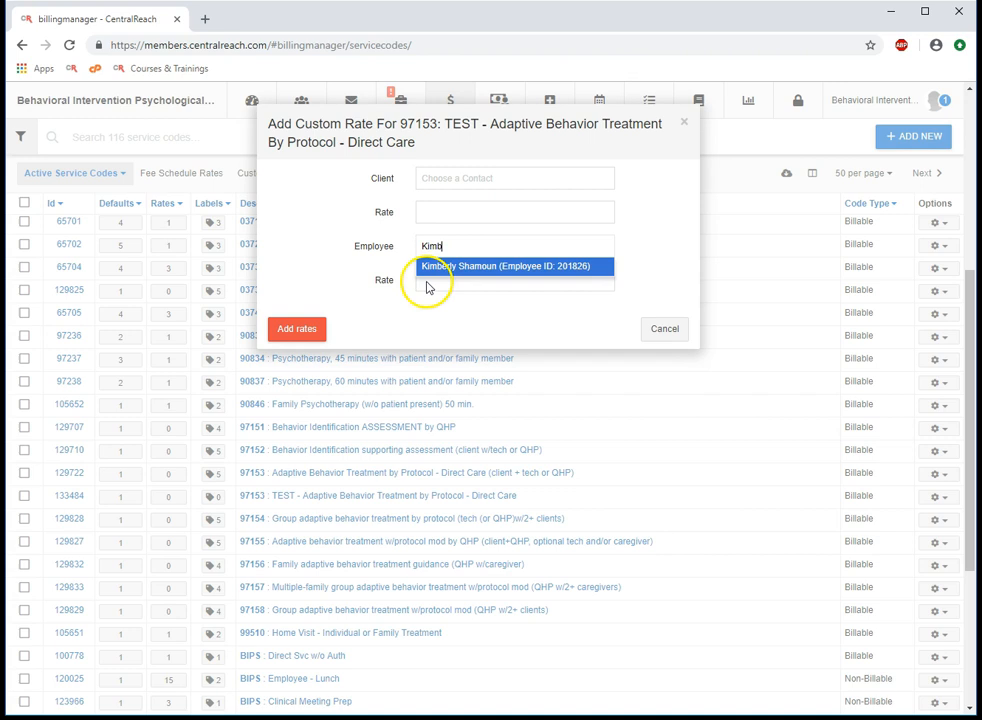
click(434, 265)
click(427, 288)
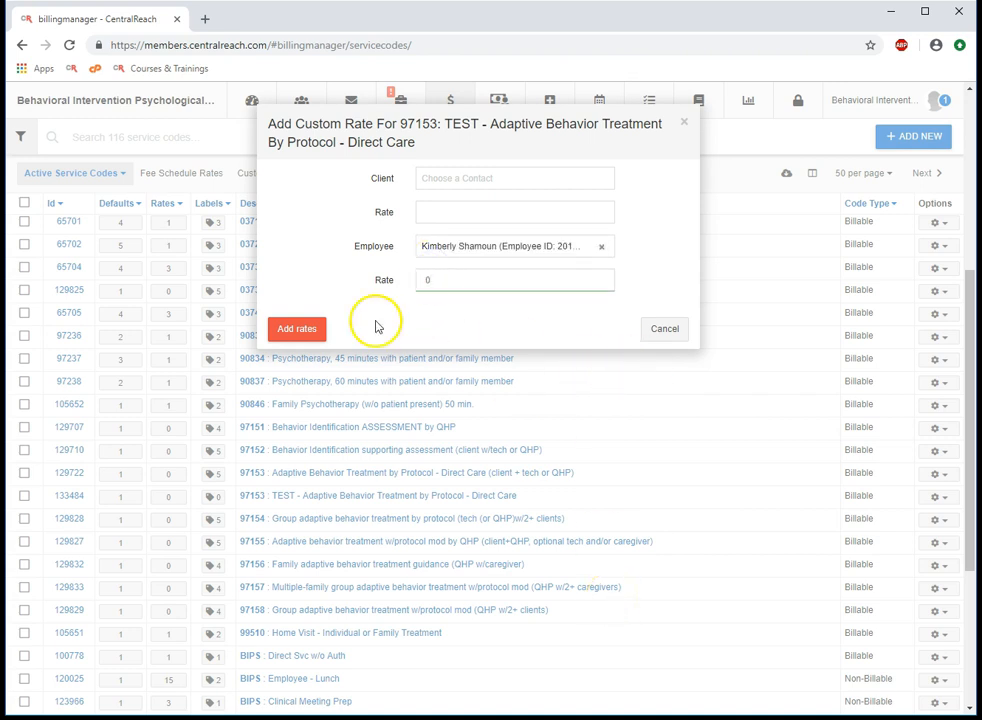
drag(453, 280, 379, 286)
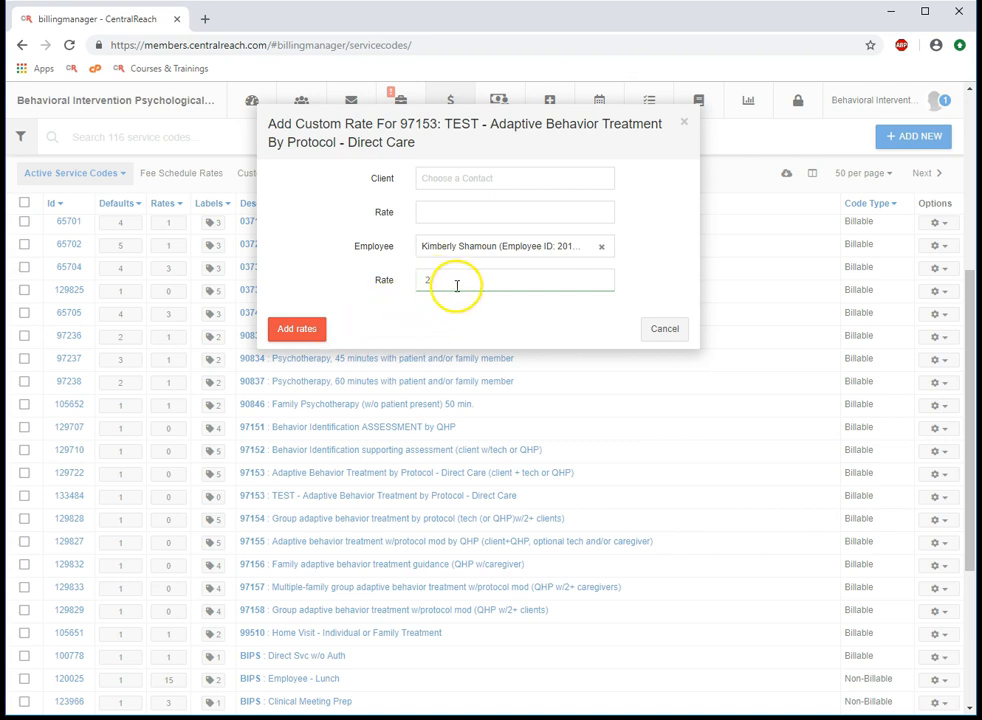
click(297, 330)
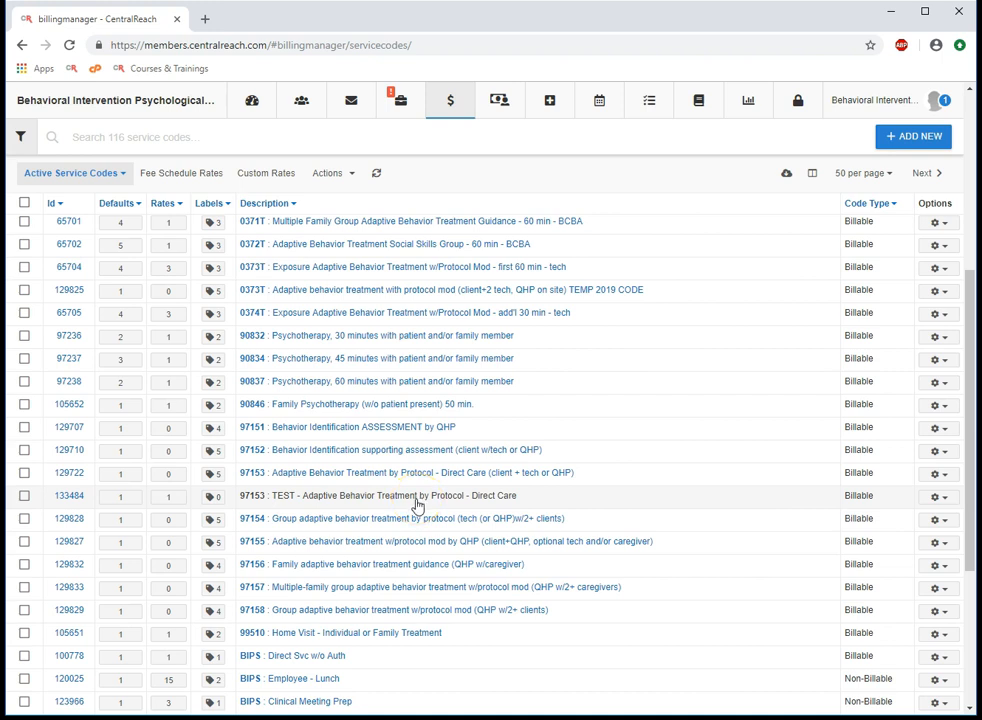
Step: Add a second custom rate to the TEST 97153 code for another employee, with the employee rate set to 0
click(938, 497)
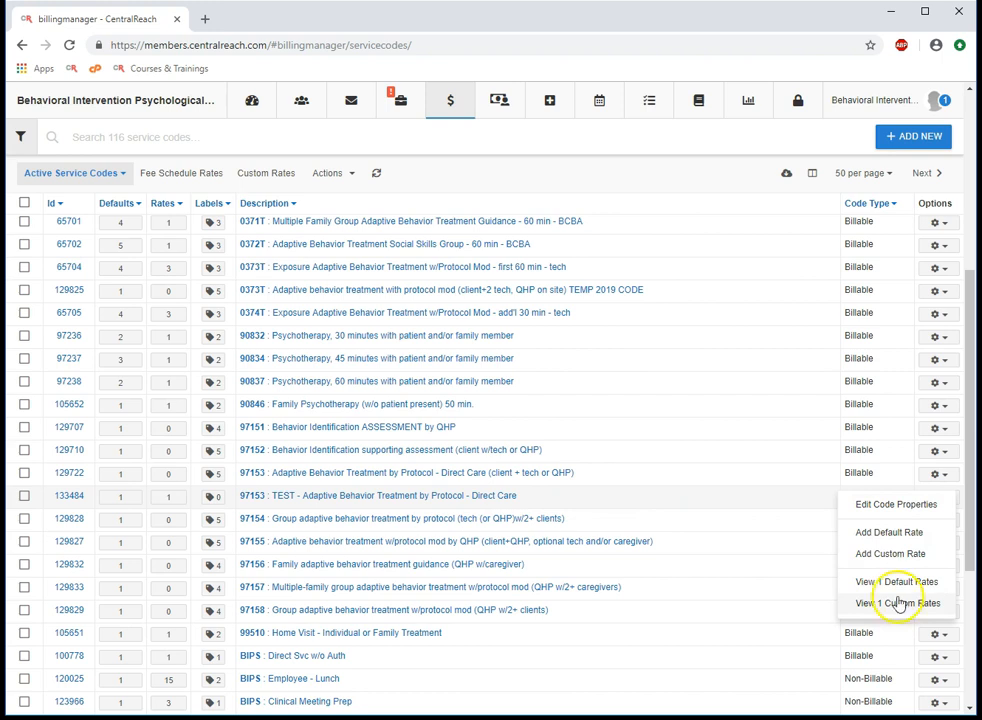
click(890, 554)
click(449, 244)
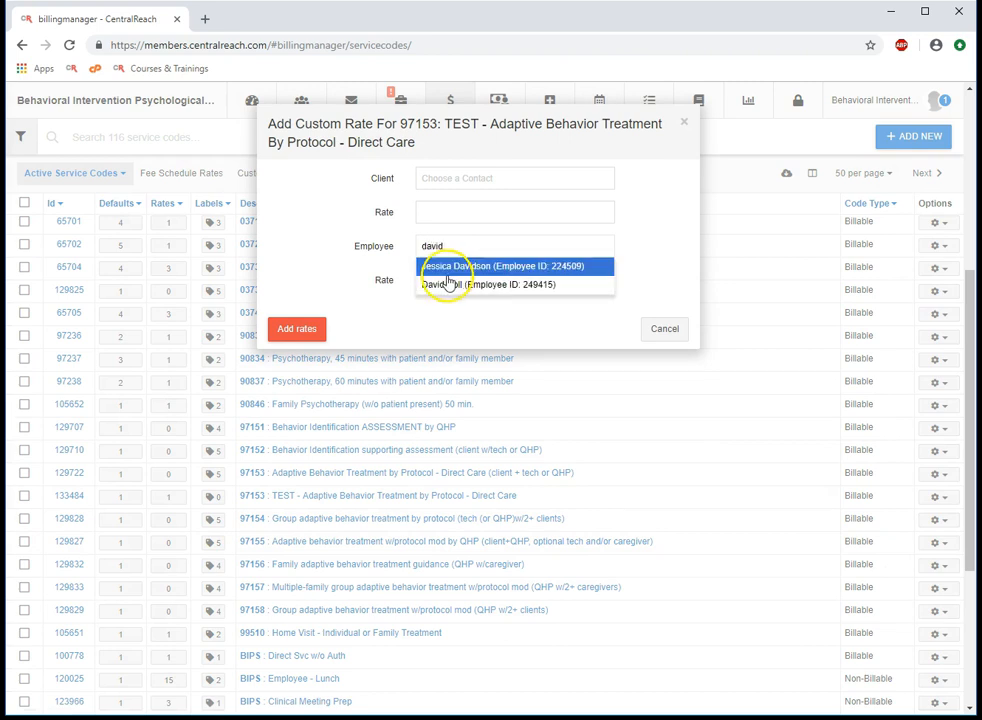
click(456, 281)
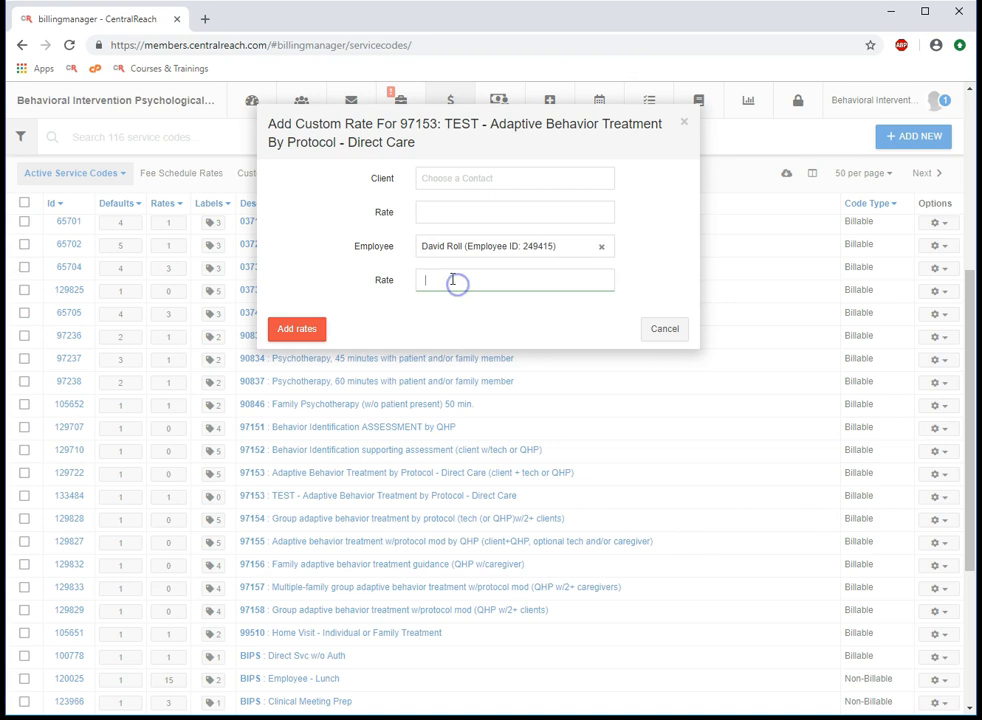
click(452, 279)
text(0)
click(297, 329)
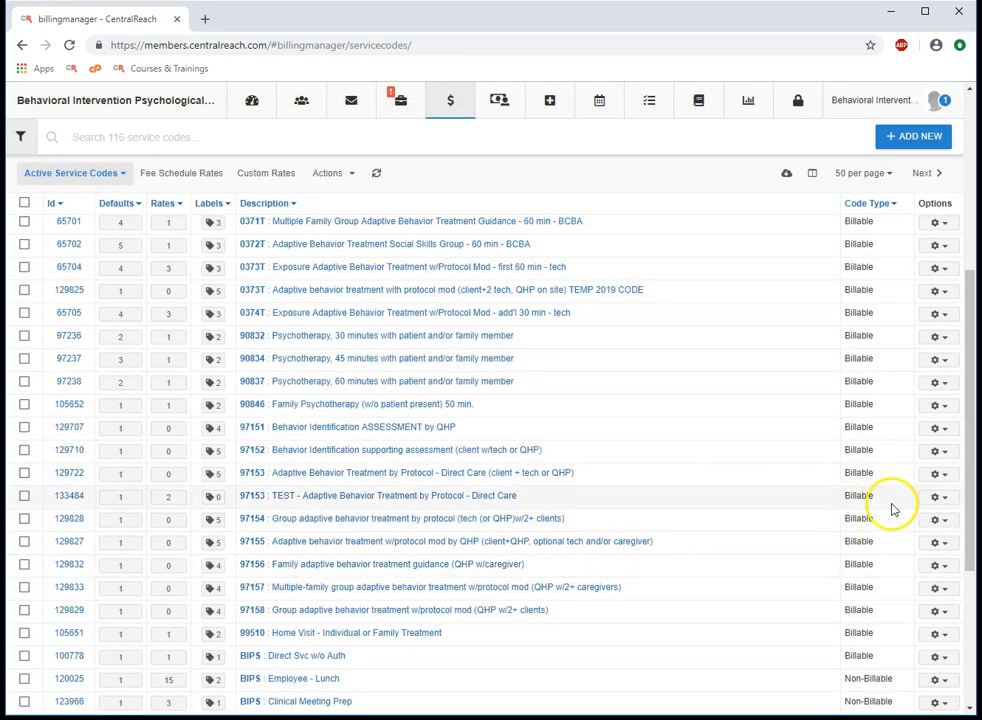
Step: View the default rates of the TEST 97153 code and check the options available for the Workforce rate
click(934, 497)
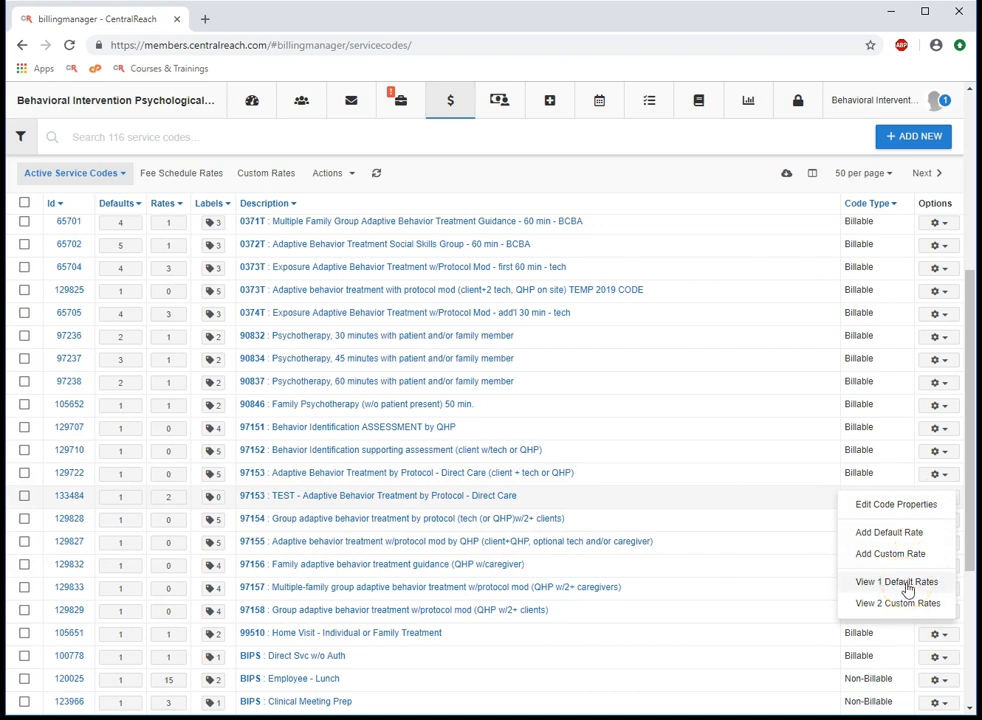
click(905, 584)
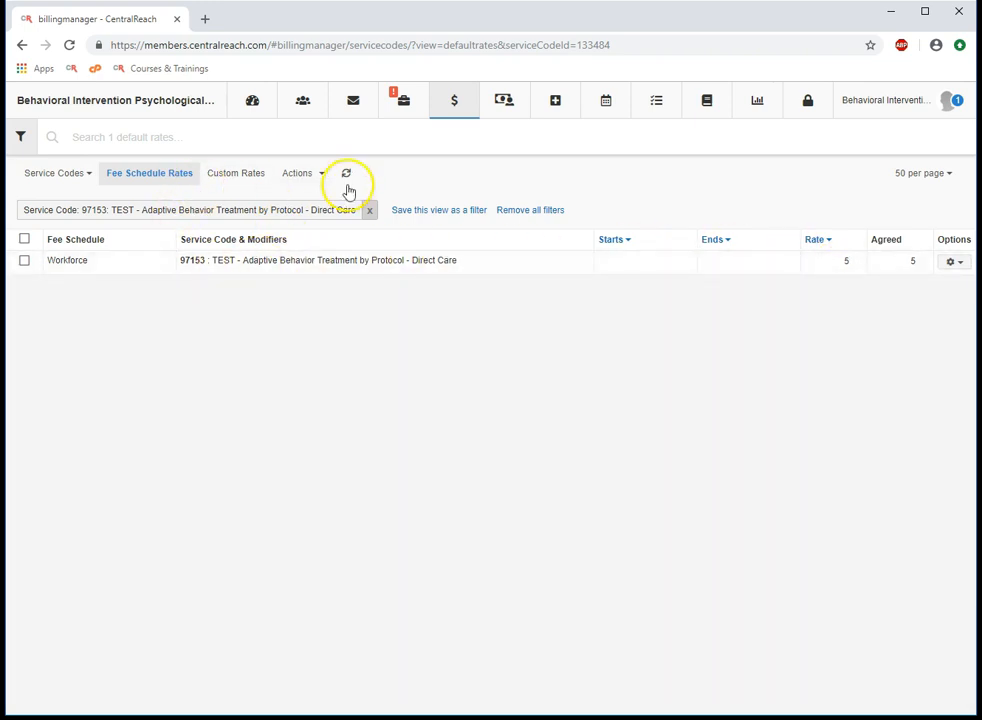
click(951, 258)
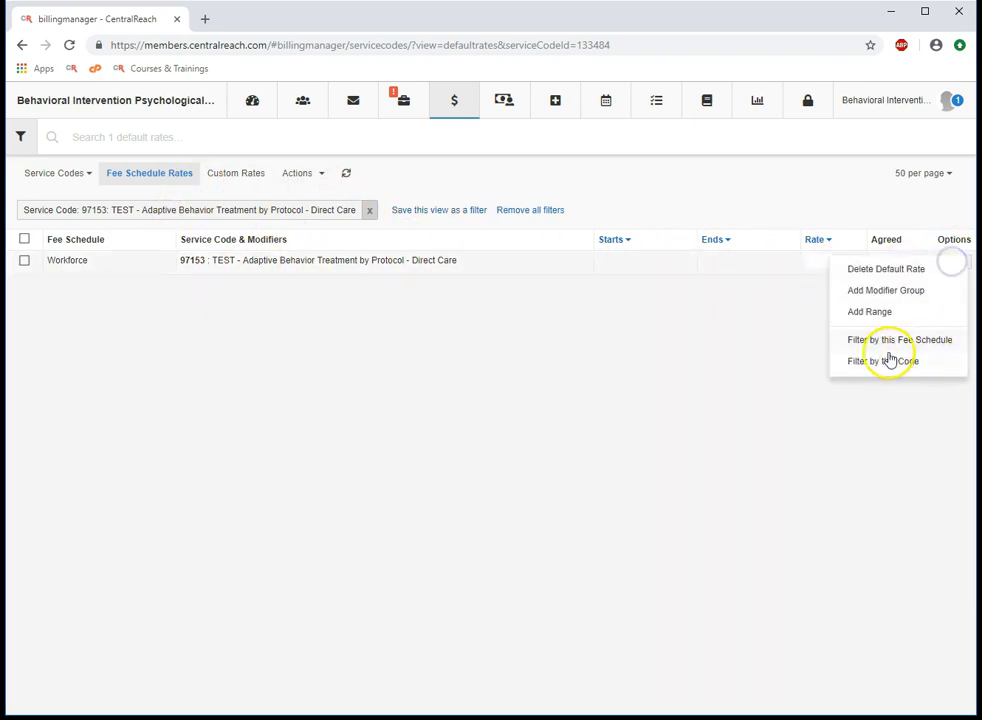
Step: Set another default rate for the TEST 97153 code under the Aetna fee schedule, with rate and agreed rate both 3
click(290, 174)
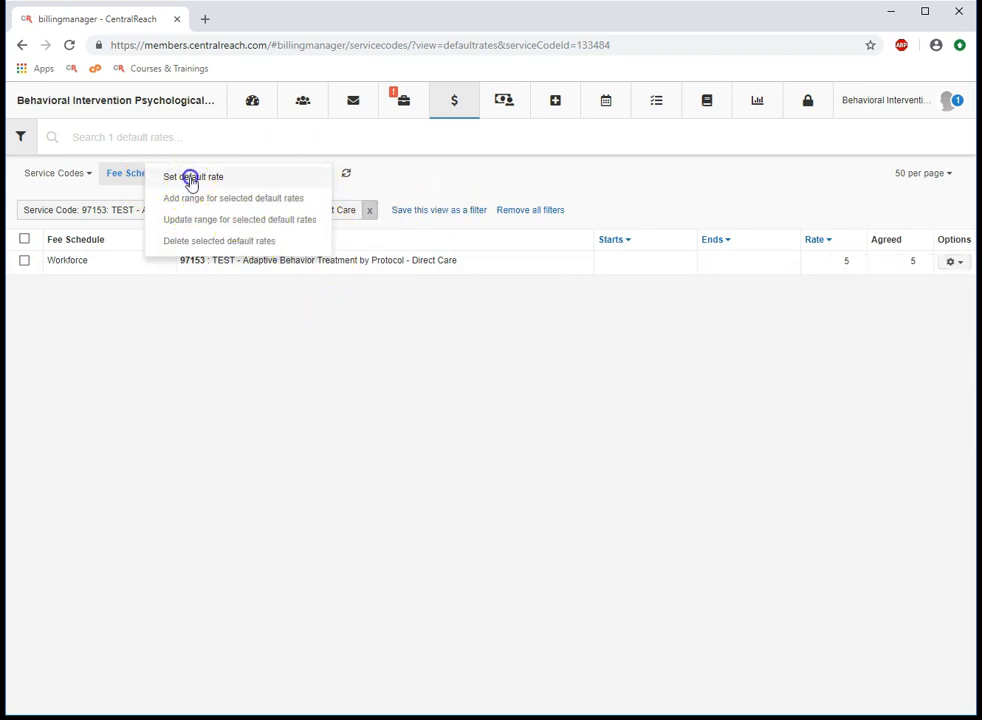
click(191, 178)
click(473, 213)
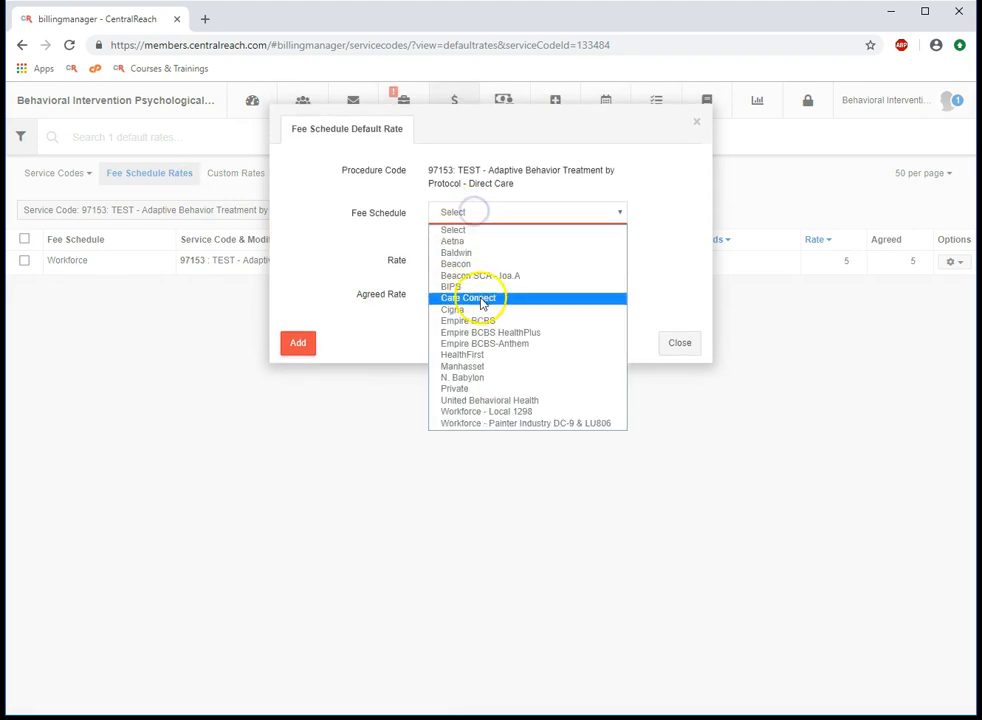
click(479, 243)
text(0)
click(465, 278)
click(388, 250)
click(468, 283)
text(3)
click(299, 330)
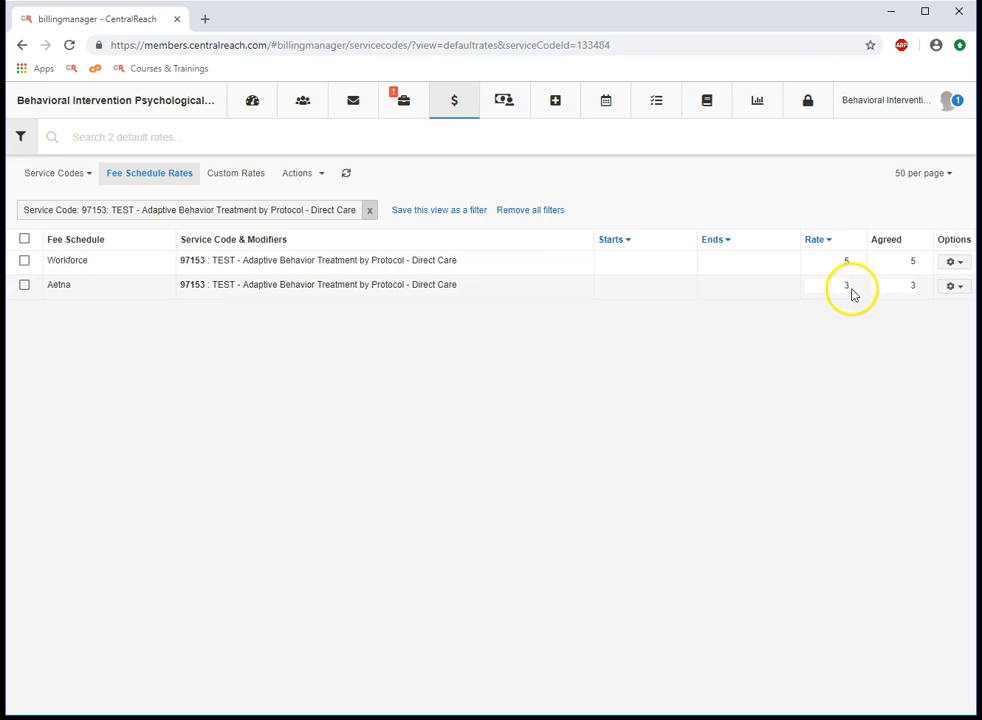
Step: Clear the service code filter from the fee schedule rates and check the actions available for the full list
click(370, 214)
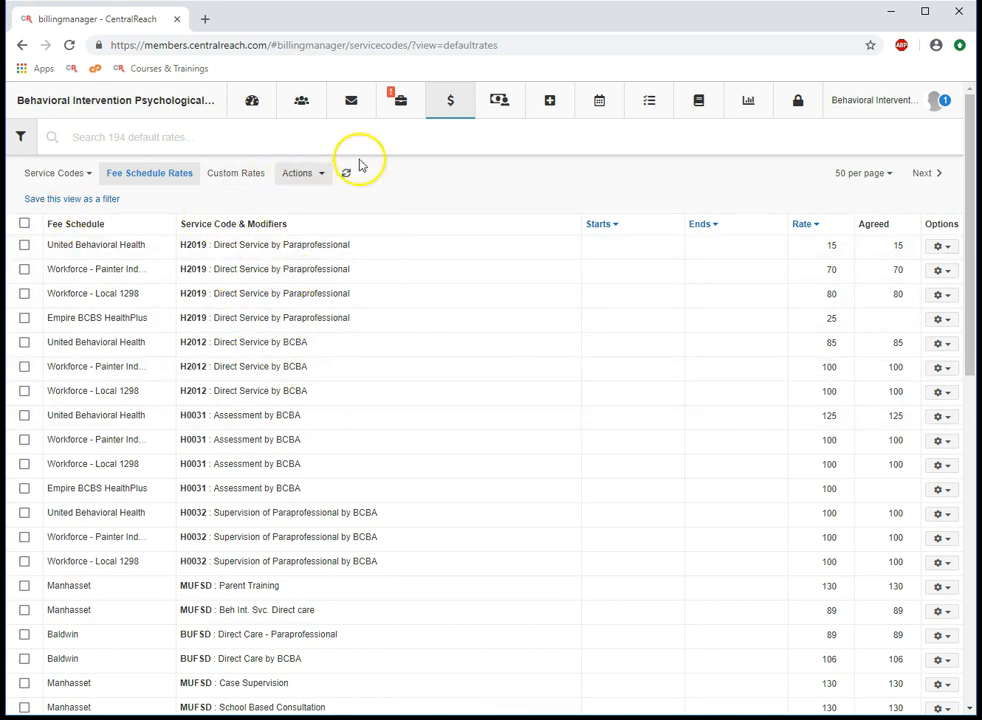
click(313, 178)
click(405, 196)
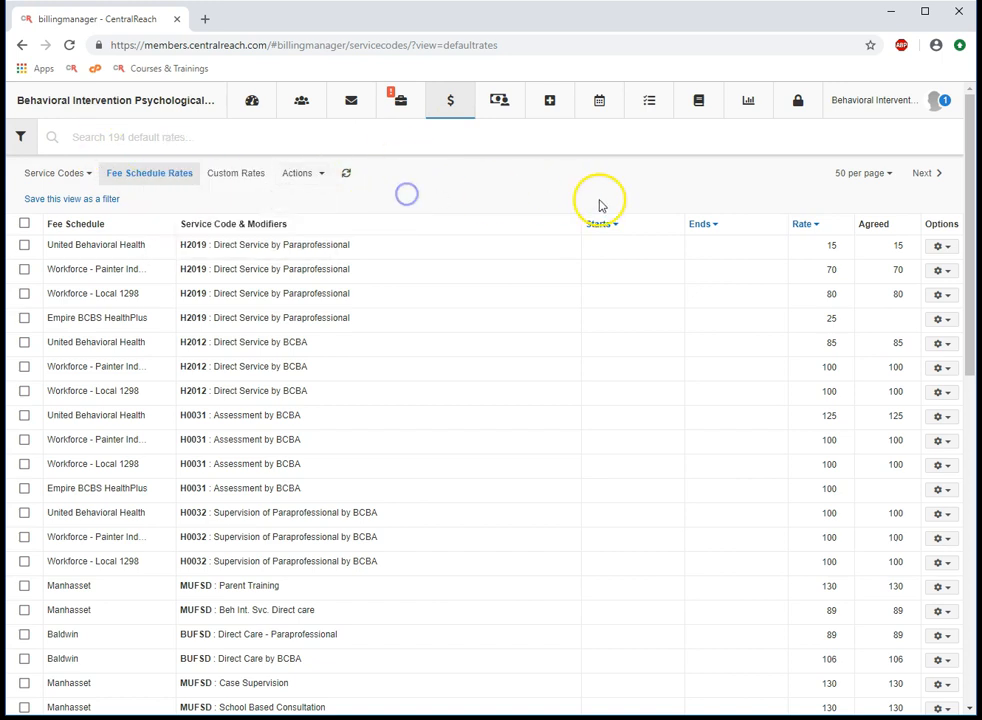
Step: Return to the service codes list and label the TEST 97153 code with BCBA and Paraprofessional
click(458, 101)
click(482, 364)
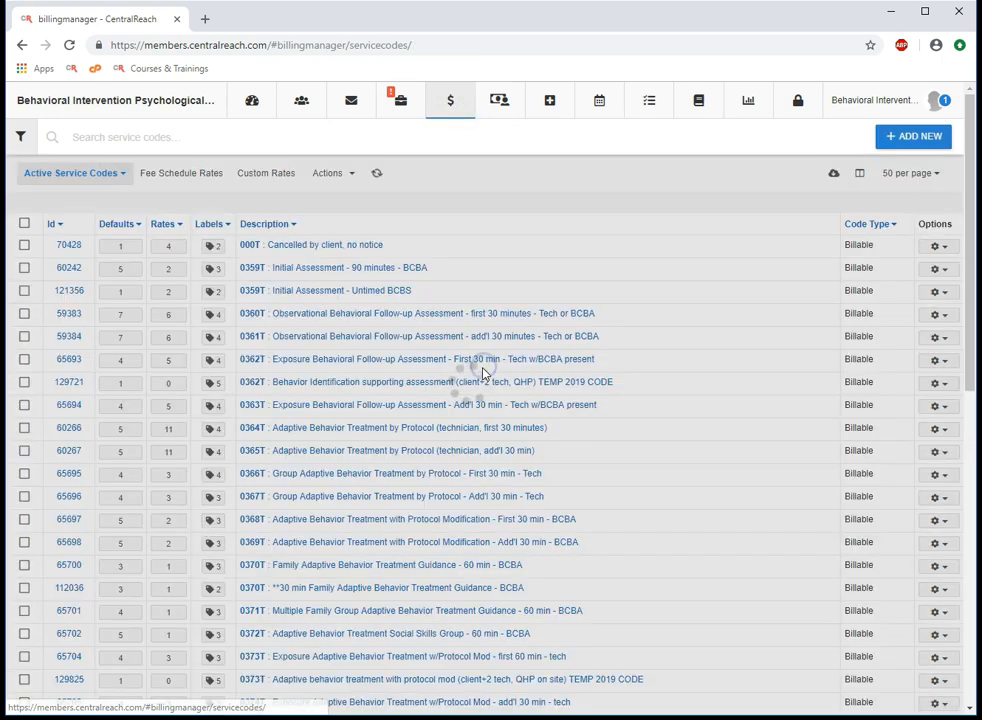
scroll(470, 355, down, 4)
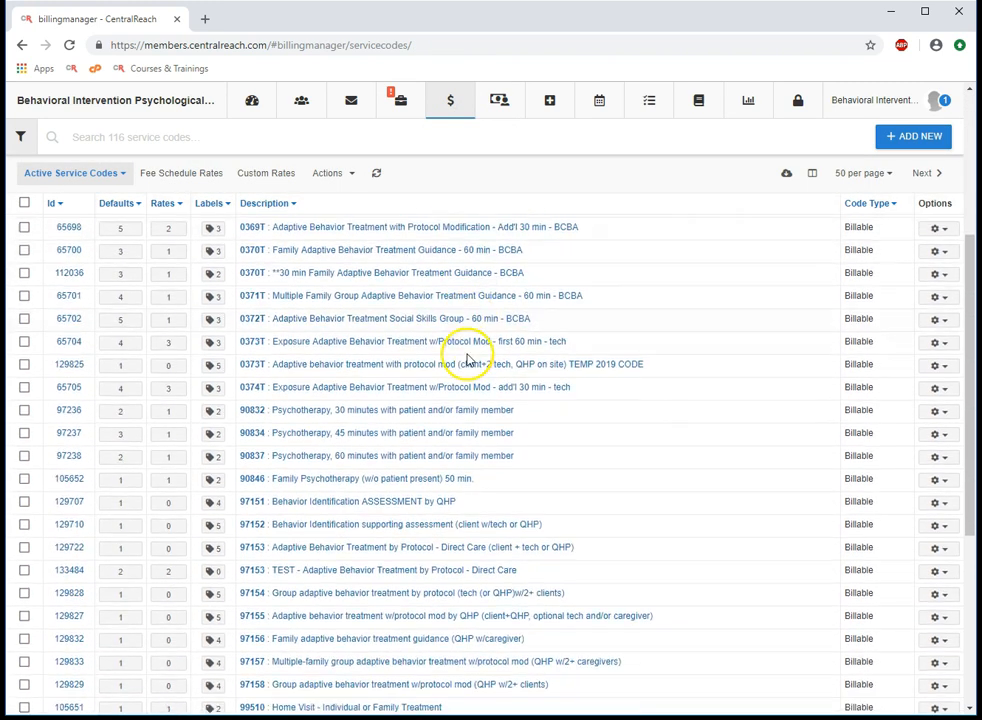
click(212, 571)
click(242, 617)
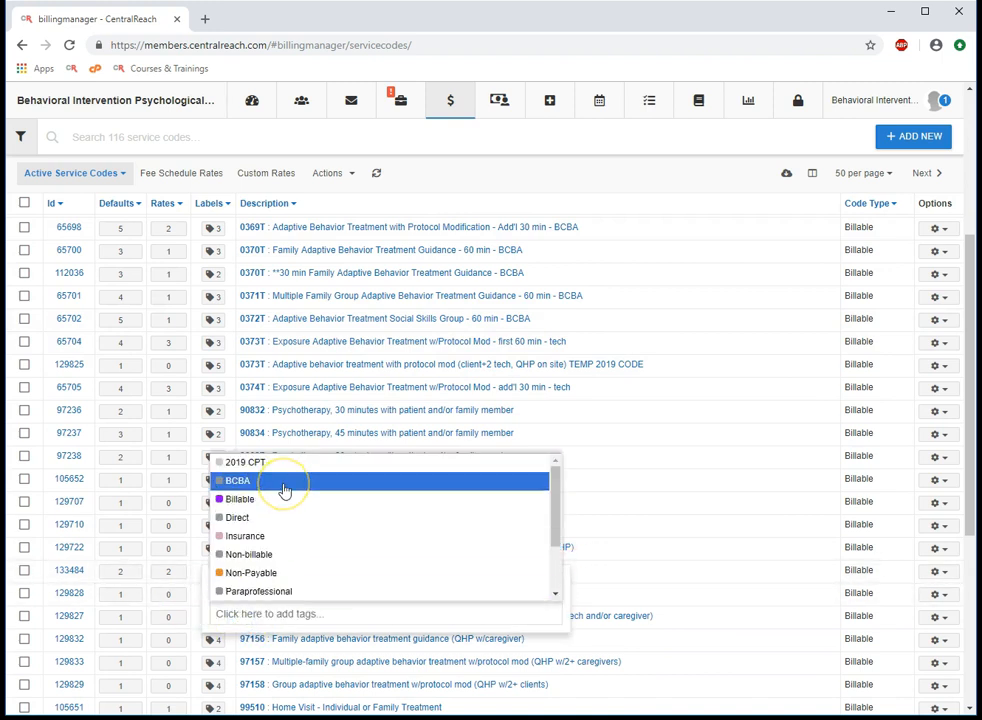
click(284, 484)
click(320, 613)
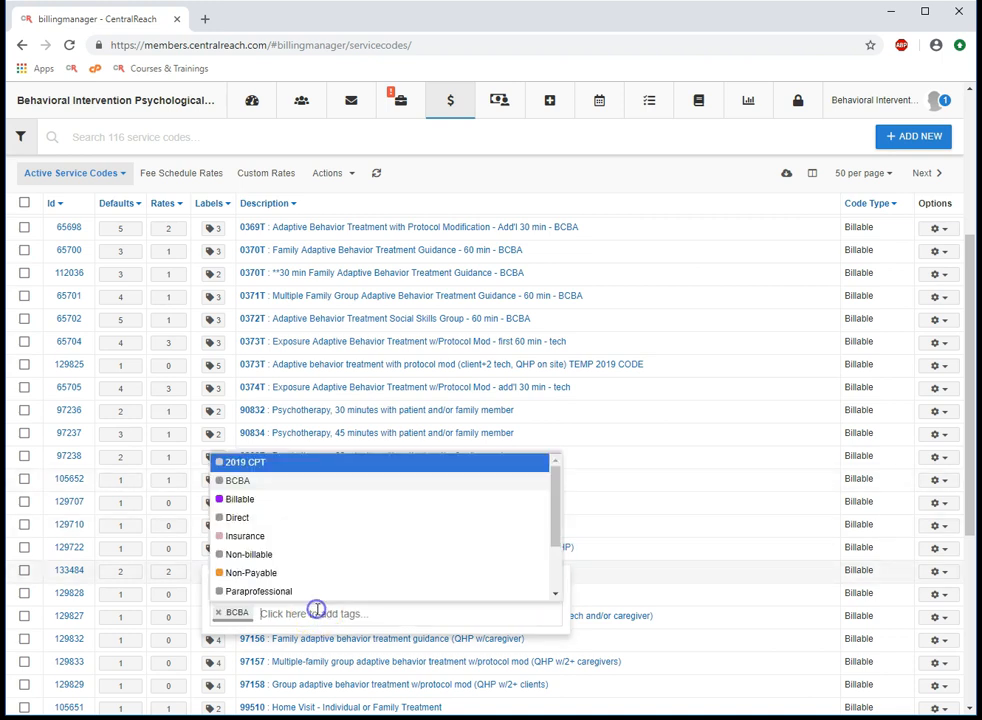
click(291, 590)
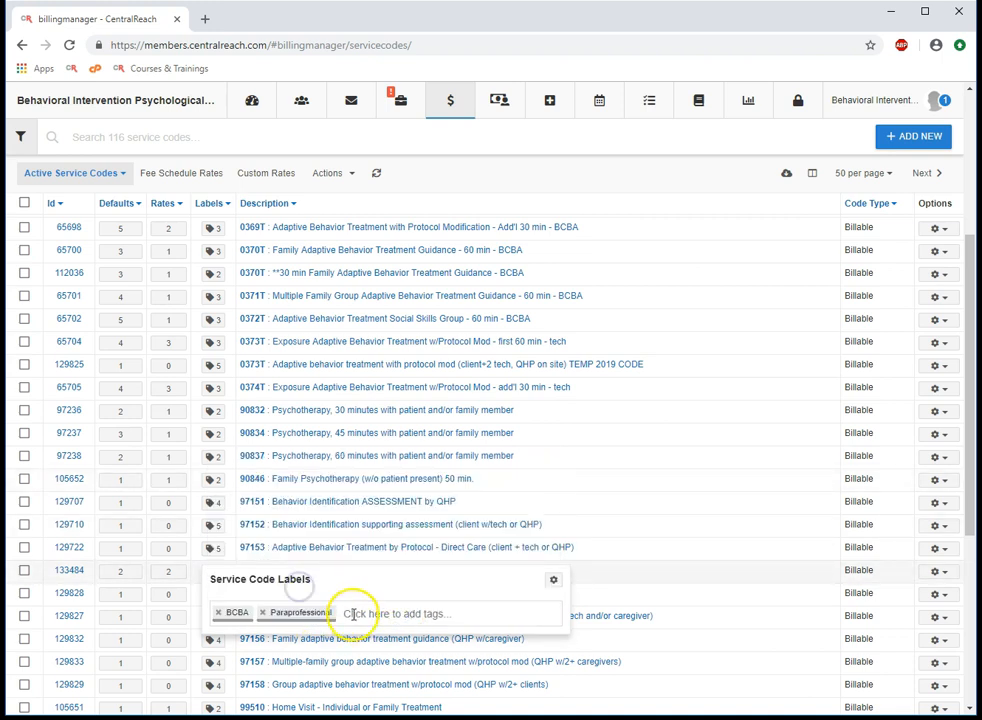
Step: Add the 2019 CPT and Insurance labels to the TEST 97153 code and close its labels
click(352, 613)
click(280, 464)
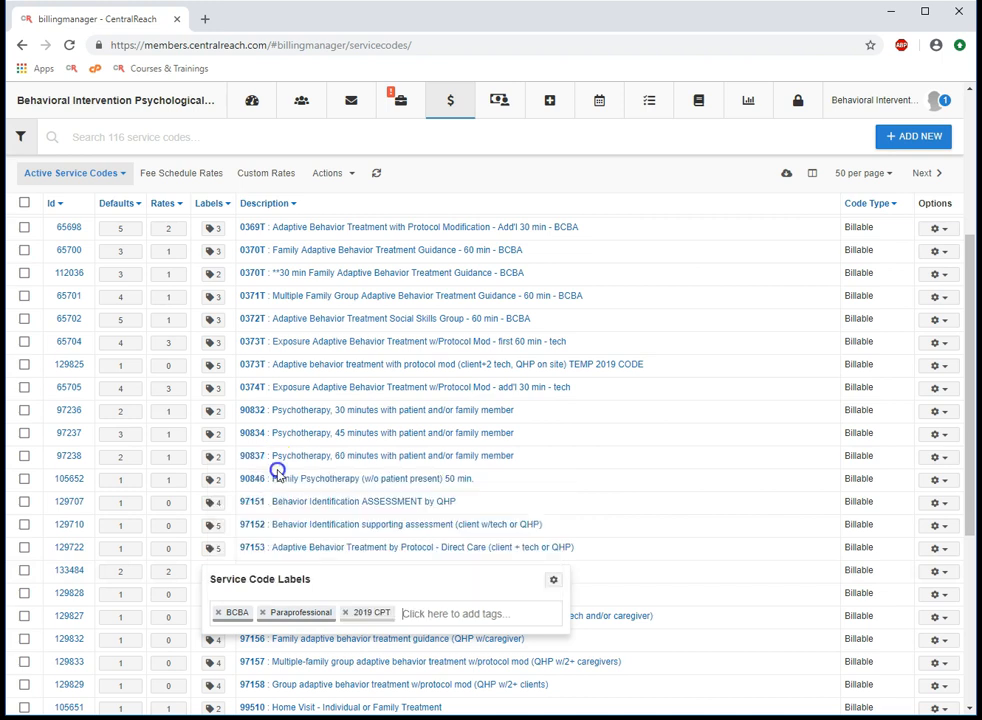
click(401, 617)
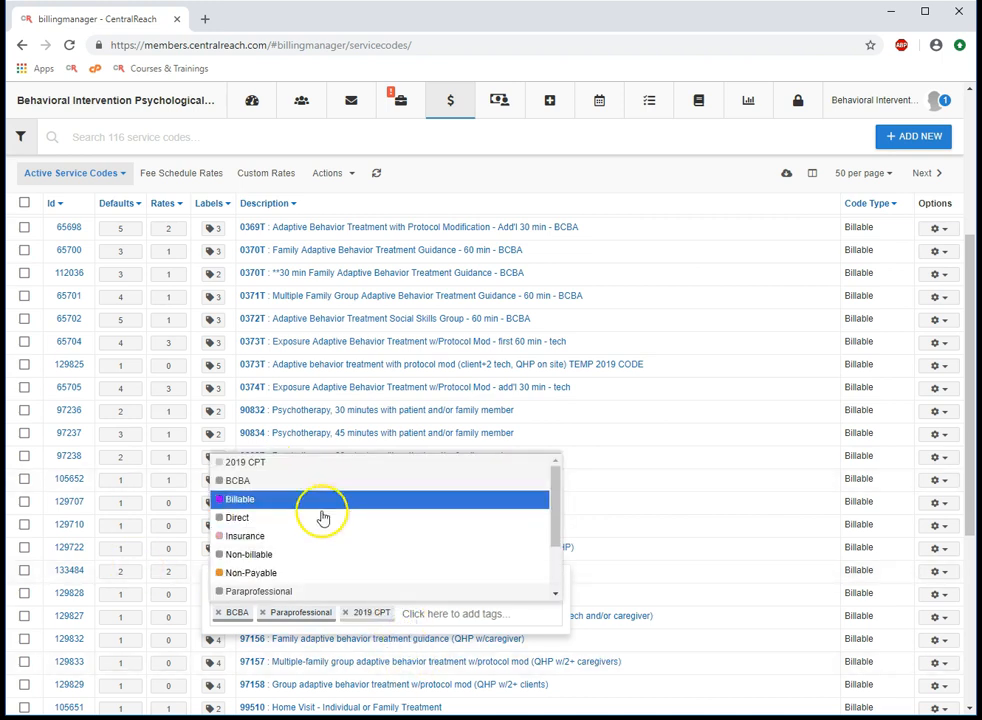
click(302, 535)
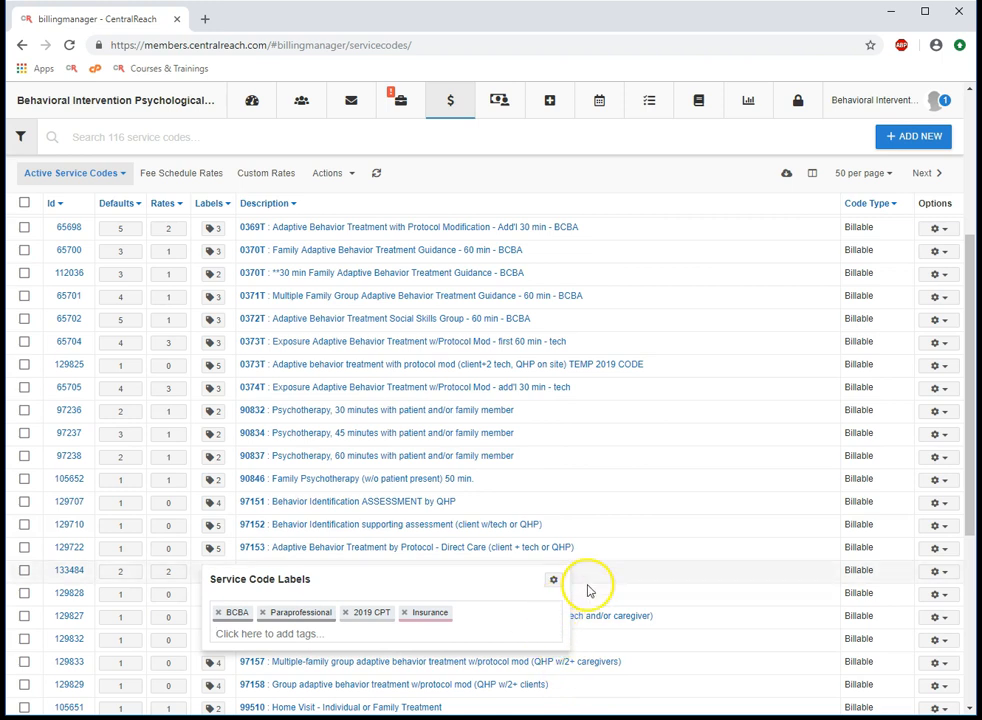
click(626, 543)
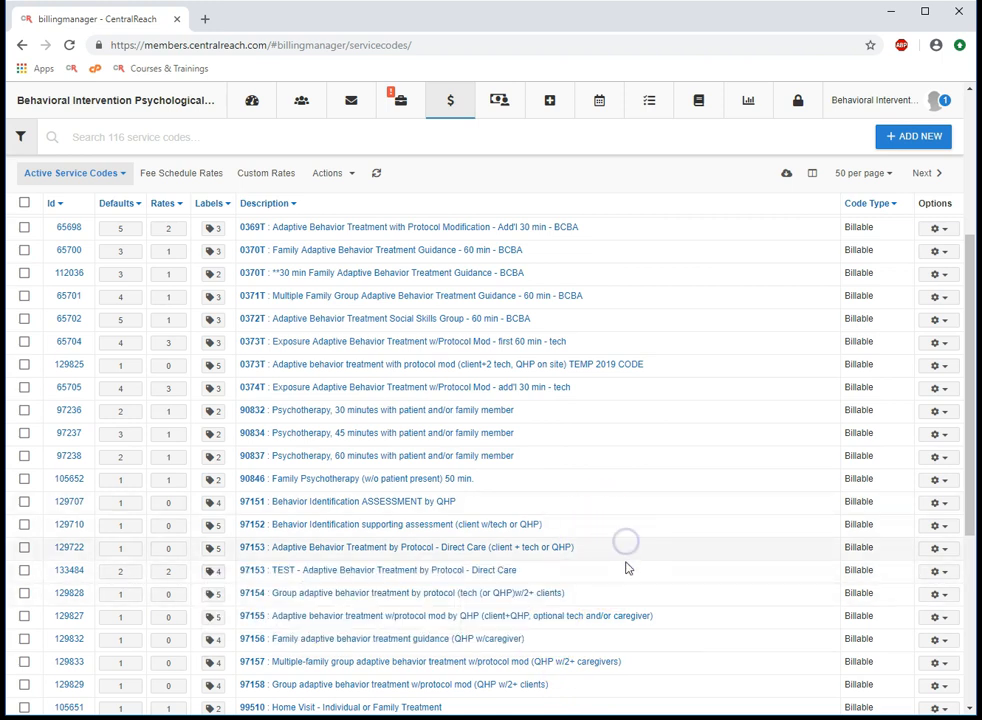